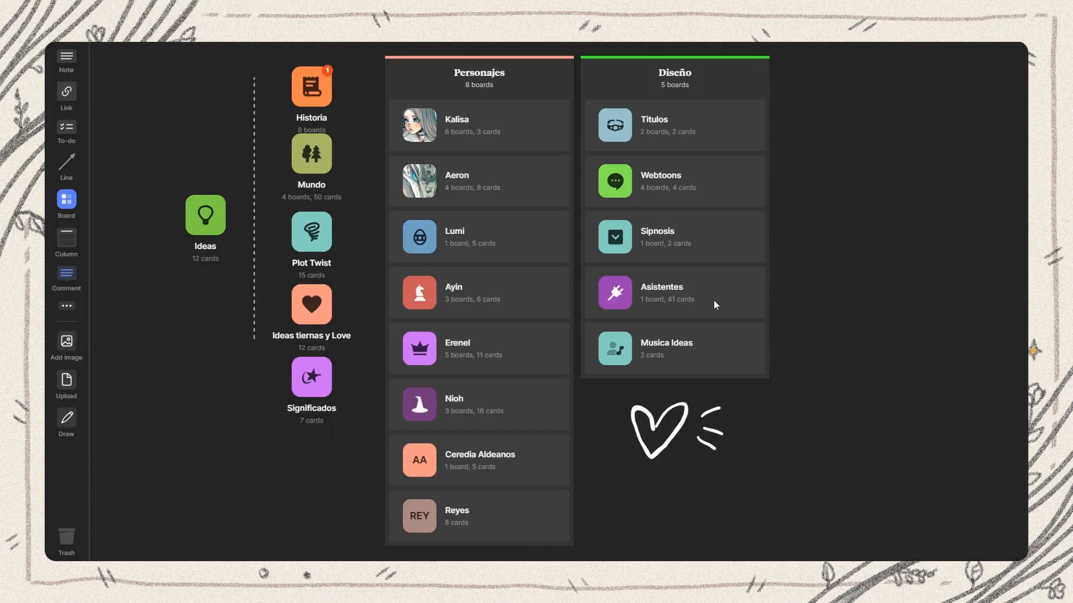
Move all boards, columns and the drawing together slightly right and down on the canvas
{"action": "key", "text": "ctrl+a"}
{"action": "left_click_drag", "start_coordinate": [753, 75], "coordinate": [792, 81]}
{"action": "left_click", "coordinate": [966, 353]}
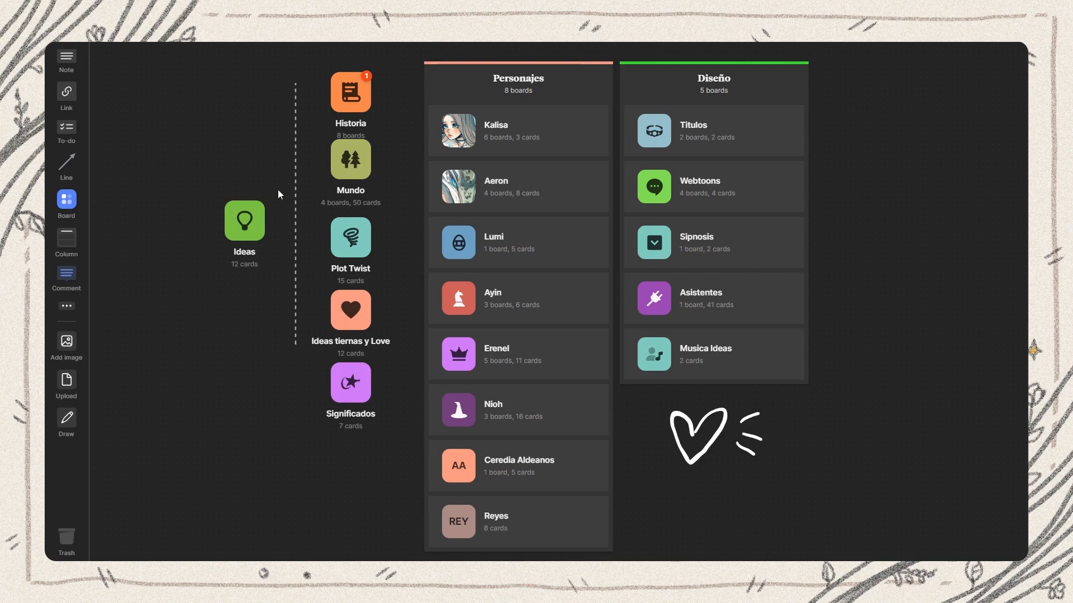
Nudge the Ideas board slightly beside the dashed divider line
{"action": "left_click", "coordinate": [604, 72]}
{"action": "left_click_drag", "start_coordinate": [618, 405], "coordinate": [810, 50]}
{"action": "left_click", "coordinate": [928, 341]}
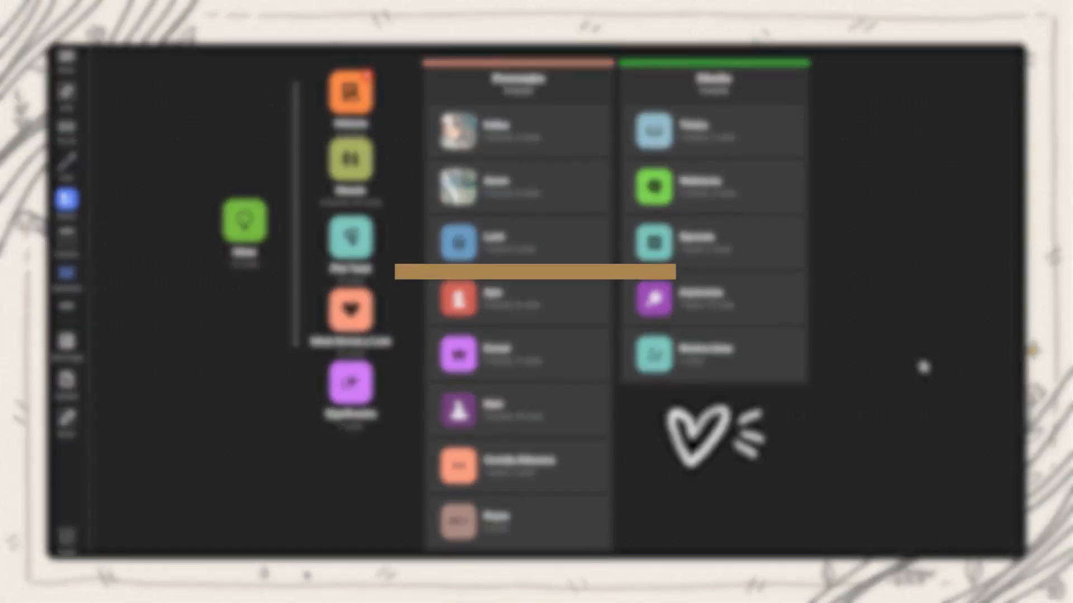
{"action": "mouse_move", "coordinate": [243, 228]}
{"action": "left_mouse_down"}
{"action": "mouse_move", "coordinate": [238, 241]}
{"action": "mouse_move", "coordinate": [249, 238]}
{"action": "mouse_move", "coordinate": [232, 248]}
{"action": "mouse_move", "coordinate": [240, 229]}
{"action": "mouse_move", "coordinate": [261, 229]}
{"action": "mouse_move", "coordinate": [248, 216]}
{"action": "mouse_move", "coordinate": [262, 227]}
{"action": "mouse_move", "coordinate": [242, 229]}
{"action": "mouse_move", "coordinate": [244, 216]}
{"action": "mouse_move", "coordinate": [253, 233]}
{"action": "mouse_move", "coordinate": [245, 220]}
{"action": "mouse_move", "coordinate": [272, 227]}
{"action": "mouse_move", "coordinate": [242, 243]}
{"action": "mouse_move", "coordinate": [238, 217]}
{"action": "mouse_move", "coordinate": [257, 219]}
{"action": "mouse_move", "coordinate": [255, 236]}
{"action": "mouse_move", "coordinate": [246, 223]}
{"action": "left_mouse_up"}
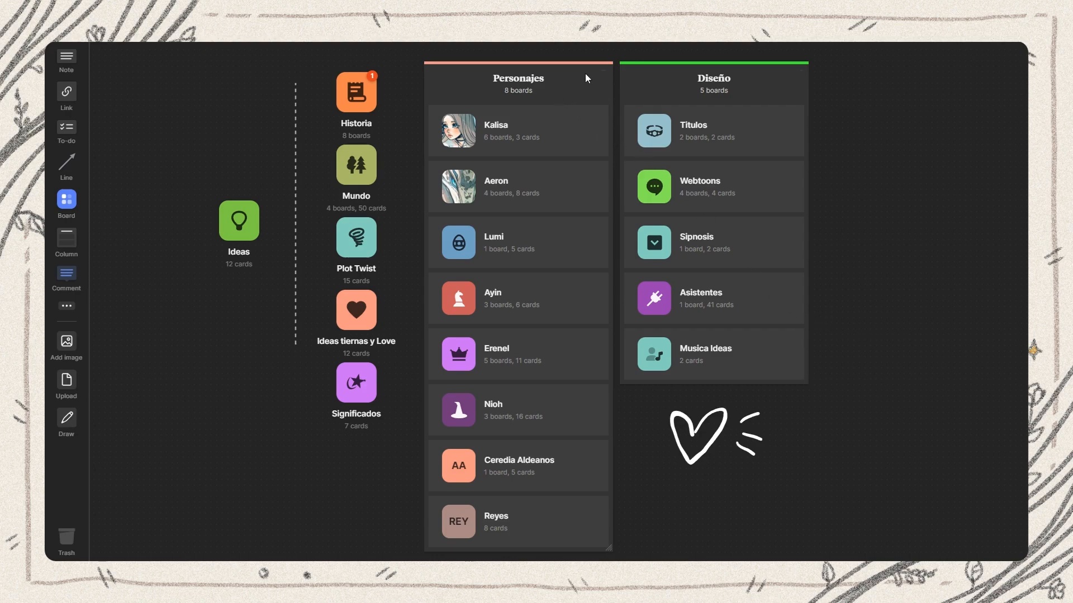
Collapse the Personajes column and expand it again
{"action": "left_click", "coordinate": [602, 74]}
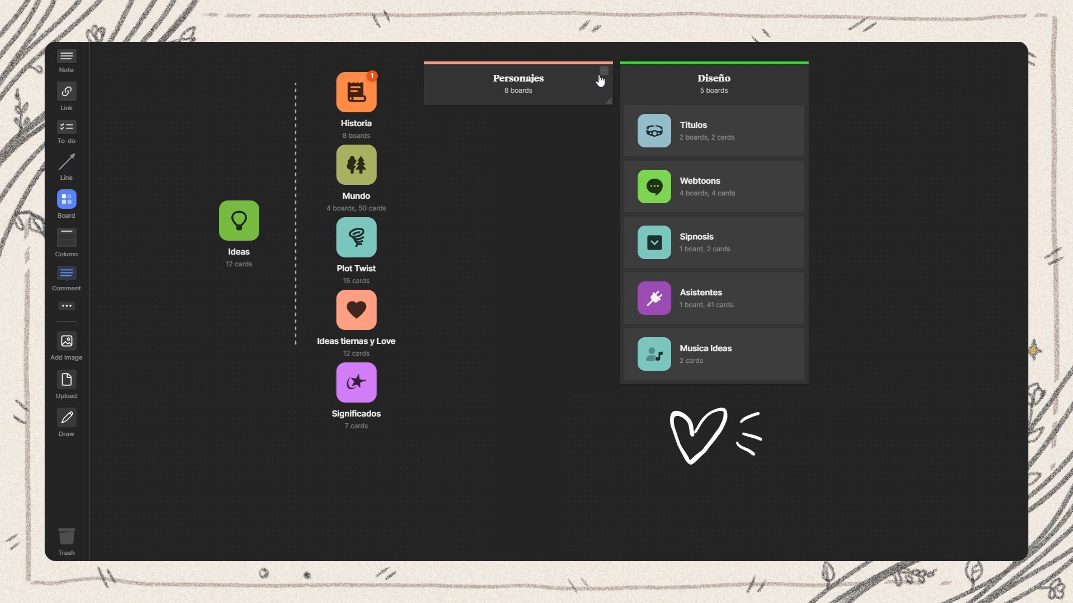
{"action": "left_click", "coordinate": [600, 78]}
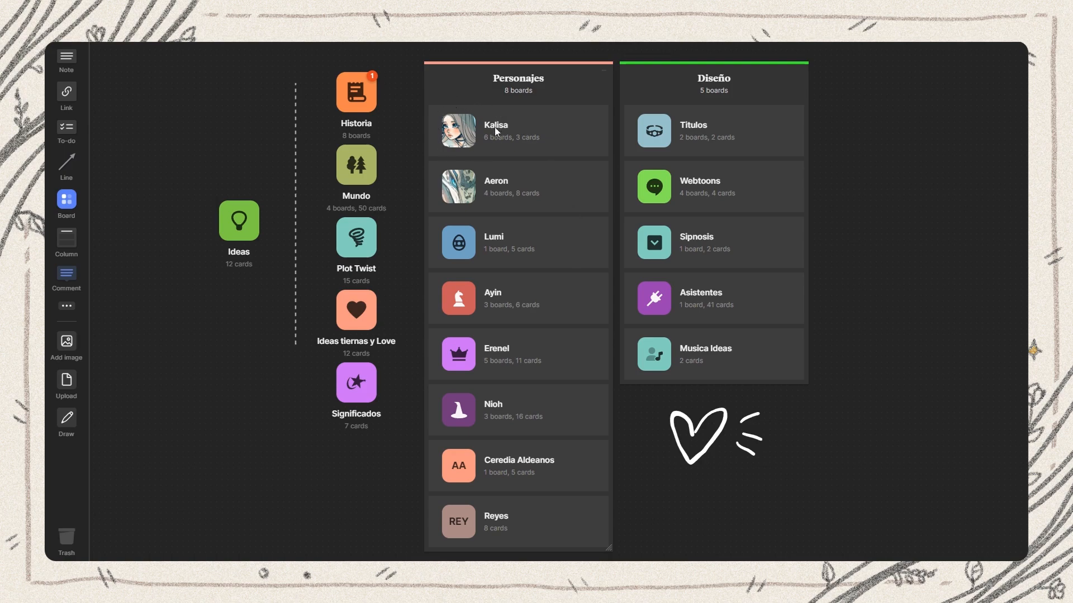
Open the Kalisa character board and view its character reference sheet enlarged
{"action": "left_click", "coordinate": [463, 138]}
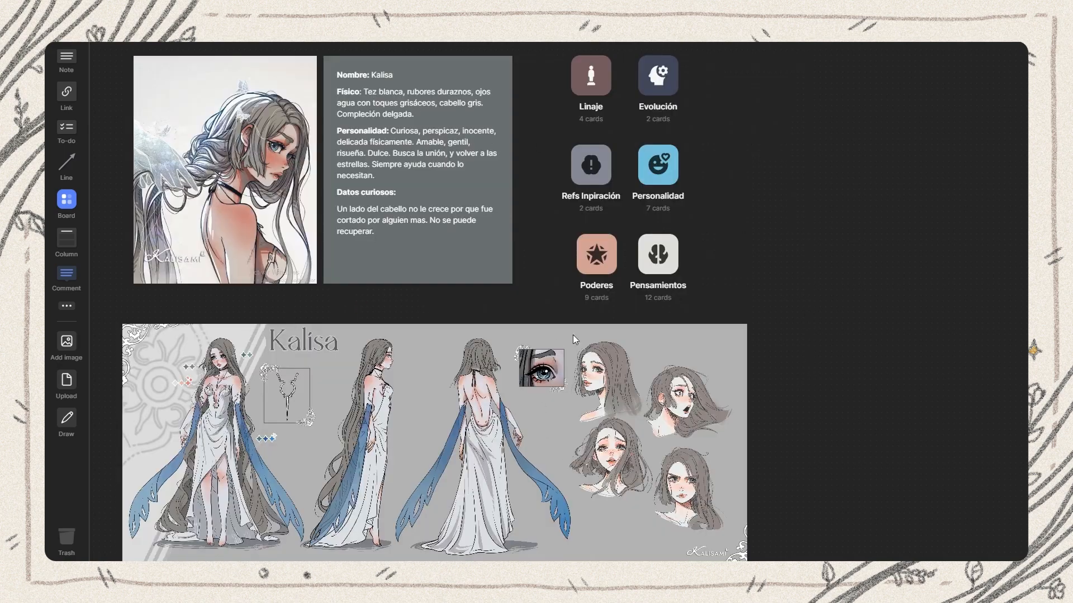
{"action": "scroll", "coordinate": [822, 344], "scroll_direction": "down", "scroll_amount": 1}
{"action": "scroll", "coordinate": [637, 330], "scroll_direction": "up", "scroll_amount": 2}
{"action": "left_click", "coordinate": [639, 338]}
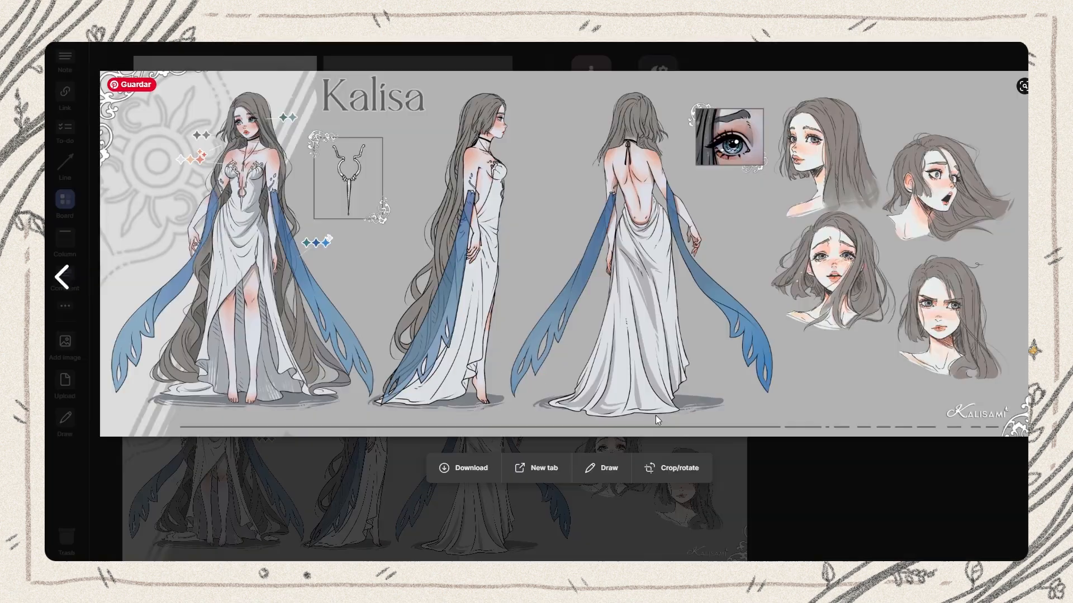
{"action": "left_click", "coordinate": [960, 58]}
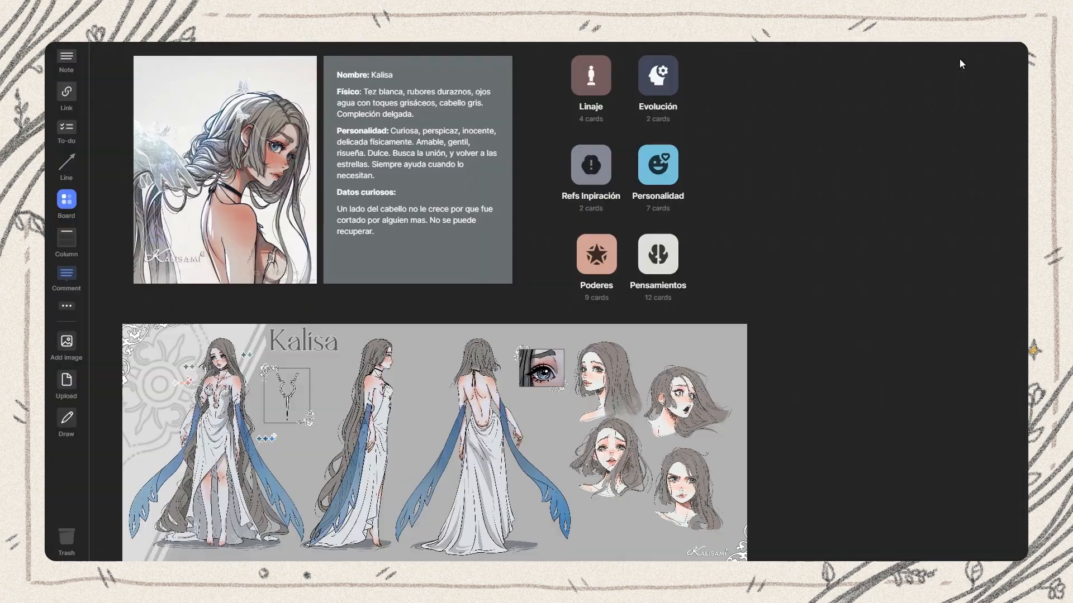
Shift the Poderes board so it lines up under Refs Inpiración
{"action": "left_click_drag", "start_coordinate": [596, 256], "coordinate": [585, 256]}
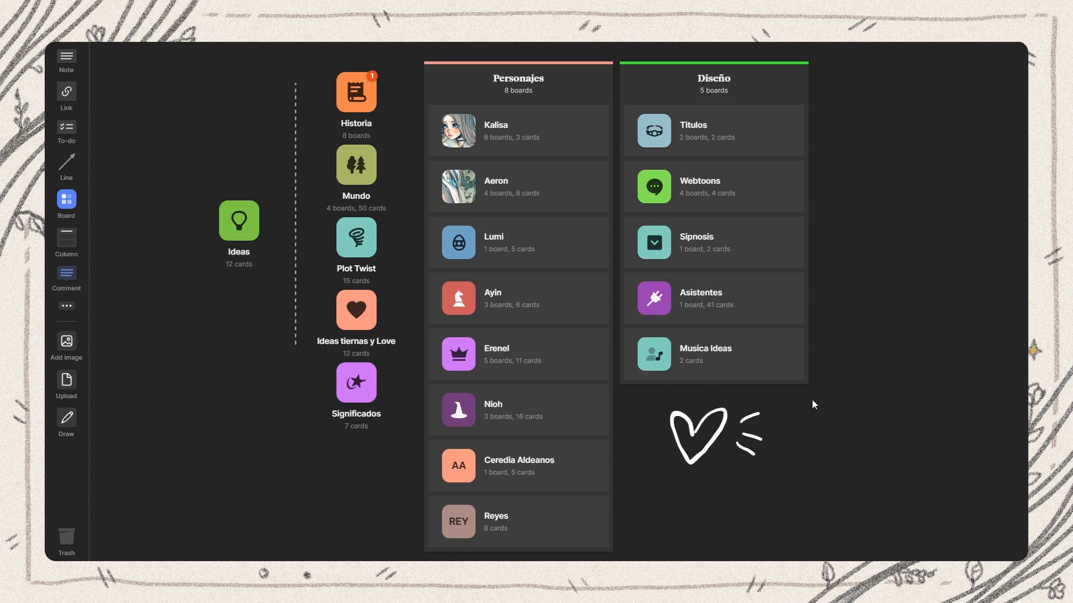
Collapse the Diseño column and expand it again
{"action": "left_click", "coordinate": [797, 73]}
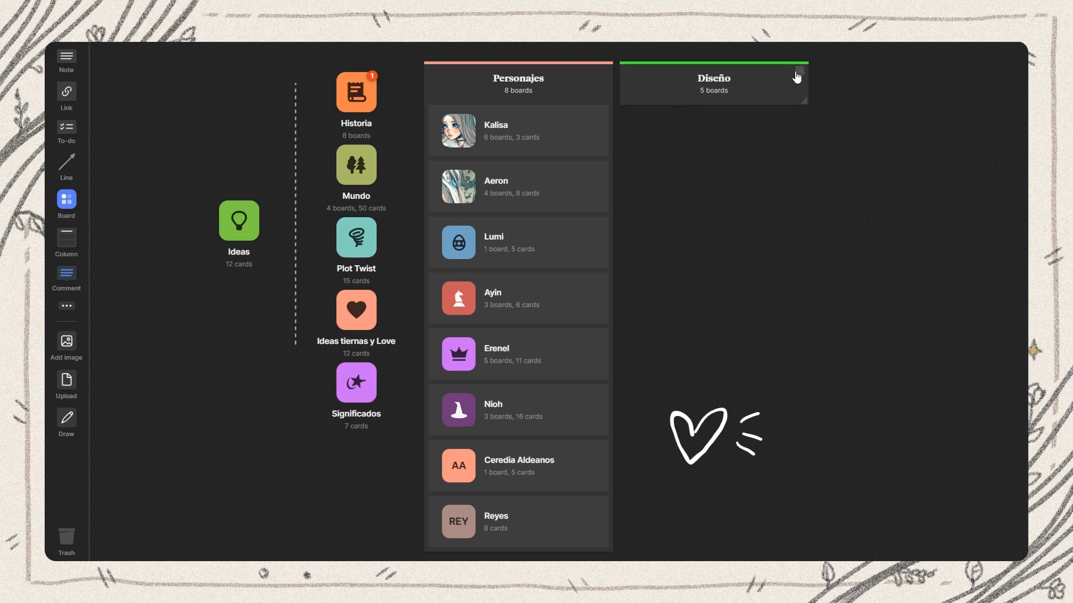
{"action": "left_click", "coordinate": [797, 75]}
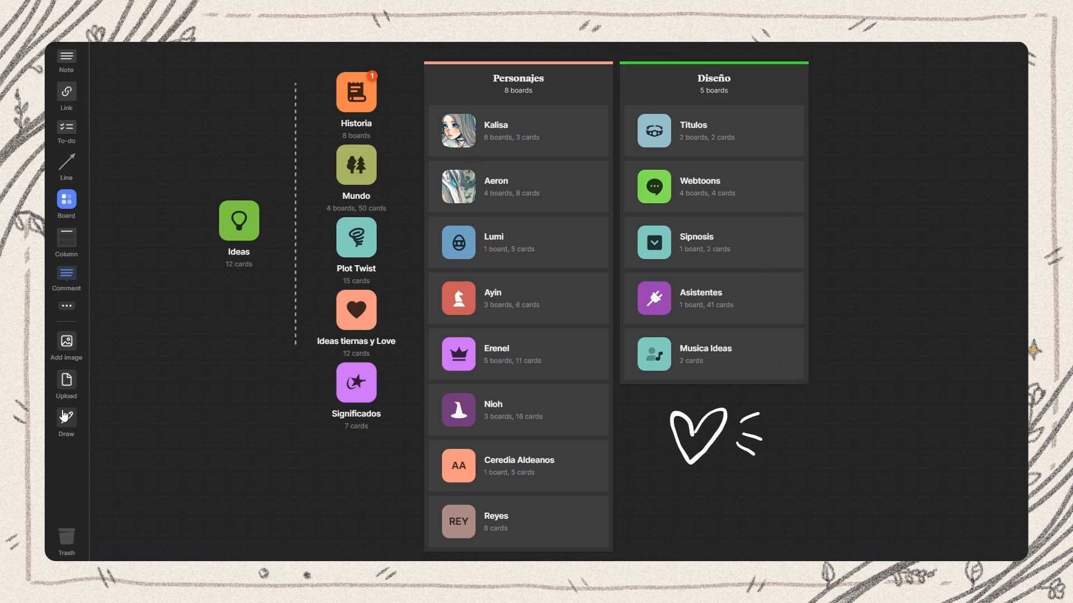
Draw a large freehand loop around the boards and a small heart beside the Diseño column
{"action": "left_click", "coordinate": [77, 437]}
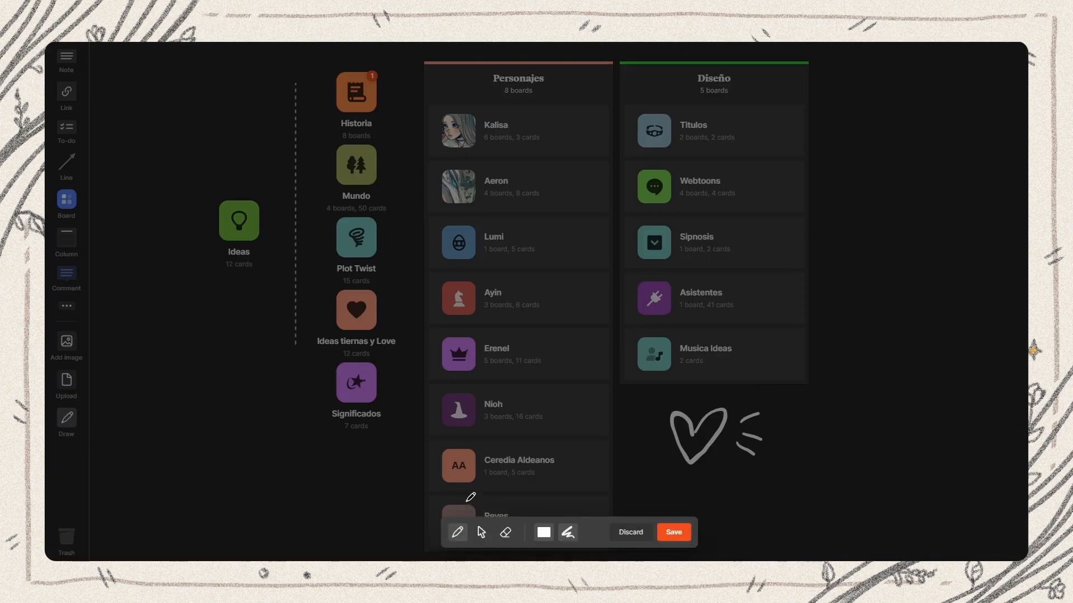
{"action": "mouse_move", "coordinate": [758, 493]}
{"action": "left_mouse_down"}
{"action": "mouse_move", "coordinate": [578, 493]}
{"action": "mouse_move", "coordinate": [367, 460]}
{"action": "mouse_move", "coordinate": [304, 411]}
{"action": "mouse_move", "coordinate": [252, 333]}
{"action": "mouse_move", "coordinate": [231, 266]}
{"action": "mouse_move", "coordinate": [249, 169]}
{"action": "mouse_move", "coordinate": [301, 118]}
{"action": "mouse_move", "coordinate": [499, 72]}
{"action": "mouse_move", "coordinate": [633, 67]}
{"action": "mouse_move", "coordinate": [774, 99]}
{"action": "mouse_move", "coordinate": [935, 237]}
{"action": "mouse_move", "coordinate": [953, 373]}
{"action": "mouse_move", "coordinate": [864, 486]}
{"action": "mouse_move", "coordinate": [758, 494]}
{"action": "left_mouse_up"}
{"action": "mouse_move", "coordinate": [885, 136]}
{"action": "left_mouse_down"}
{"action": "mouse_move", "coordinate": [910, 123]}
{"action": "mouse_move", "coordinate": [885, 135]}
{"action": "left_mouse_up"}
{"action": "mouse_move", "coordinate": [676, 550]}
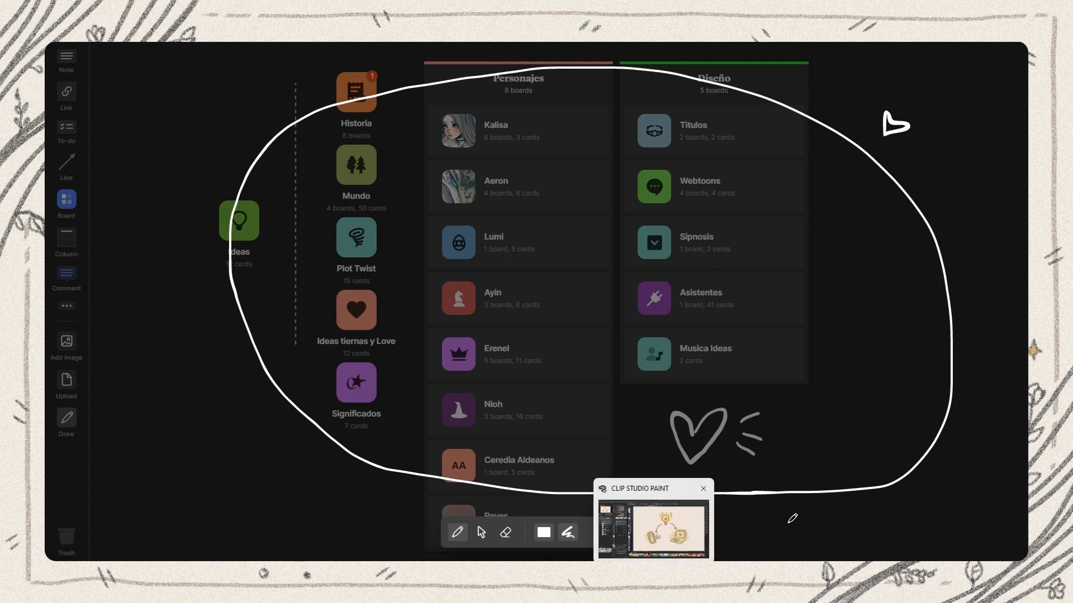
{"action": "left_click", "coordinate": [677, 532]}
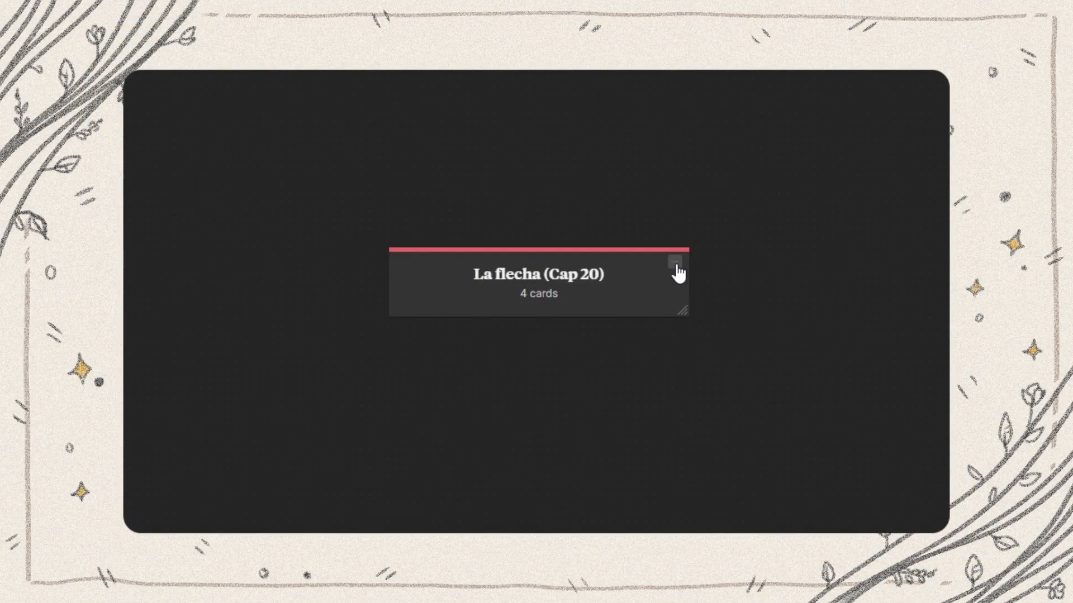
Look through the script notes and sketches in the La flecha (Cap 20) column, expanding it and collapsing it again
{"action": "left_click", "coordinate": [675, 263]}
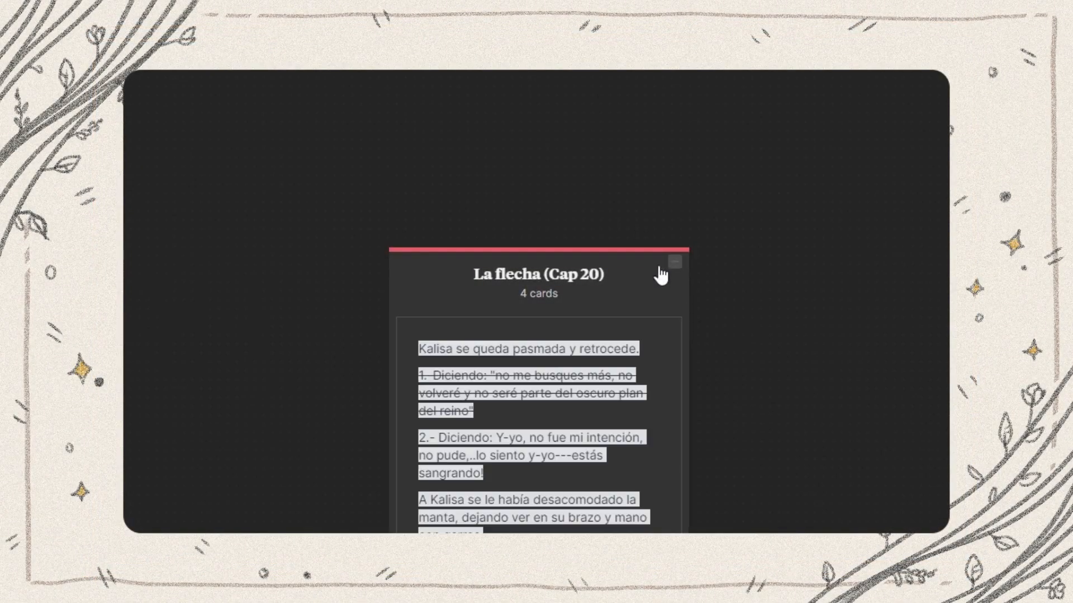
{"action": "scroll", "coordinate": [642, 273], "scroll_direction": "down", "scroll_amount": 15}
{"action": "scroll", "coordinate": [643, 273], "scroll_direction": "down", "scroll_amount": 10}
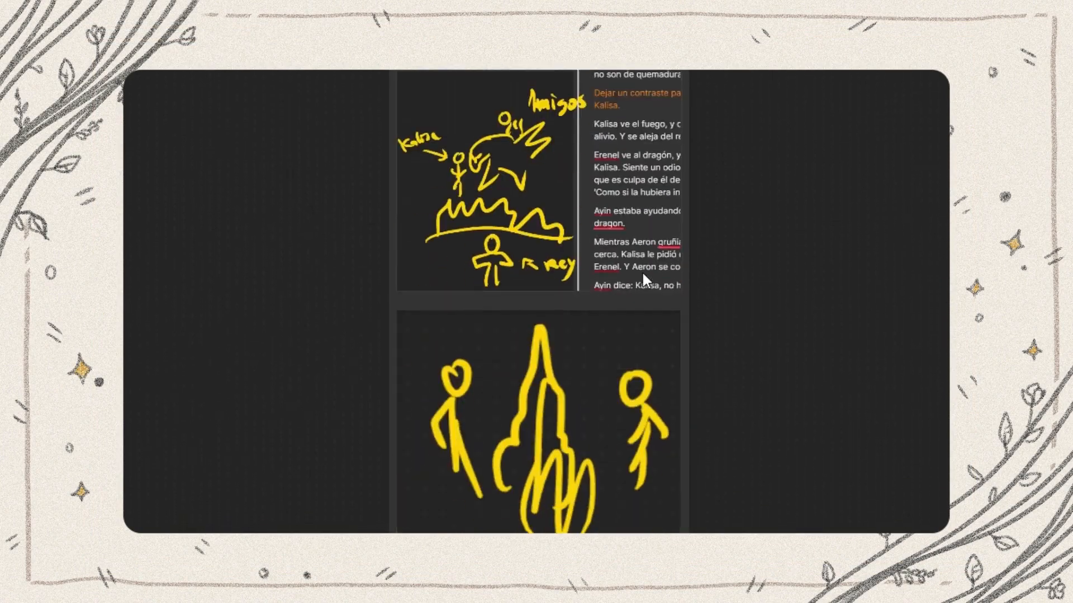
{"action": "scroll", "coordinate": [642, 276], "scroll_direction": "up", "scroll_amount": 20}
{"action": "scroll", "coordinate": [643, 280], "scroll_direction": "up", "scroll_amount": 3}
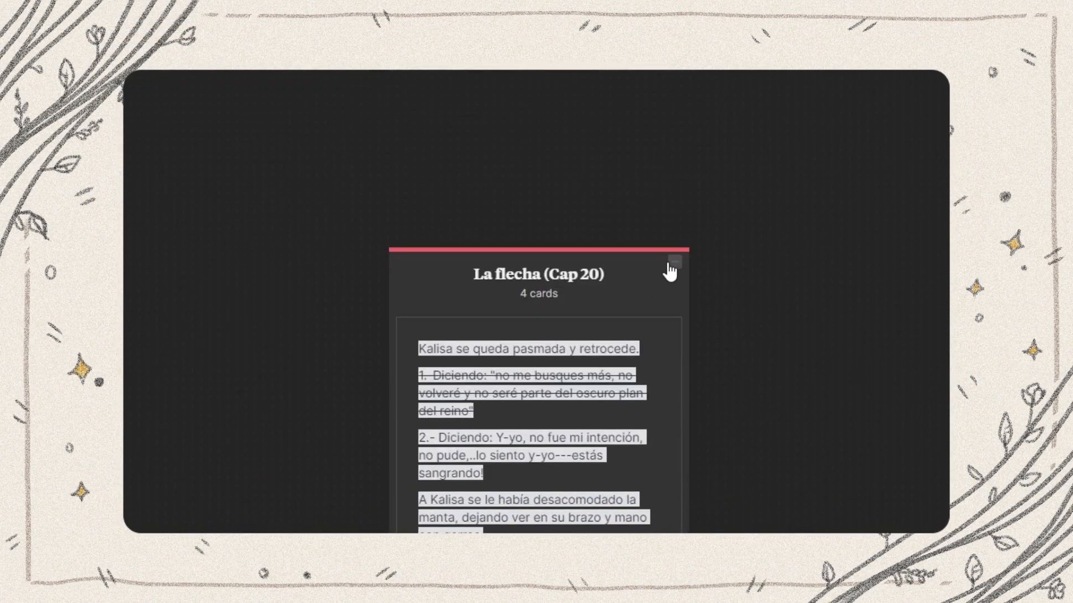
{"action": "left_click", "coordinate": [671, 269]}
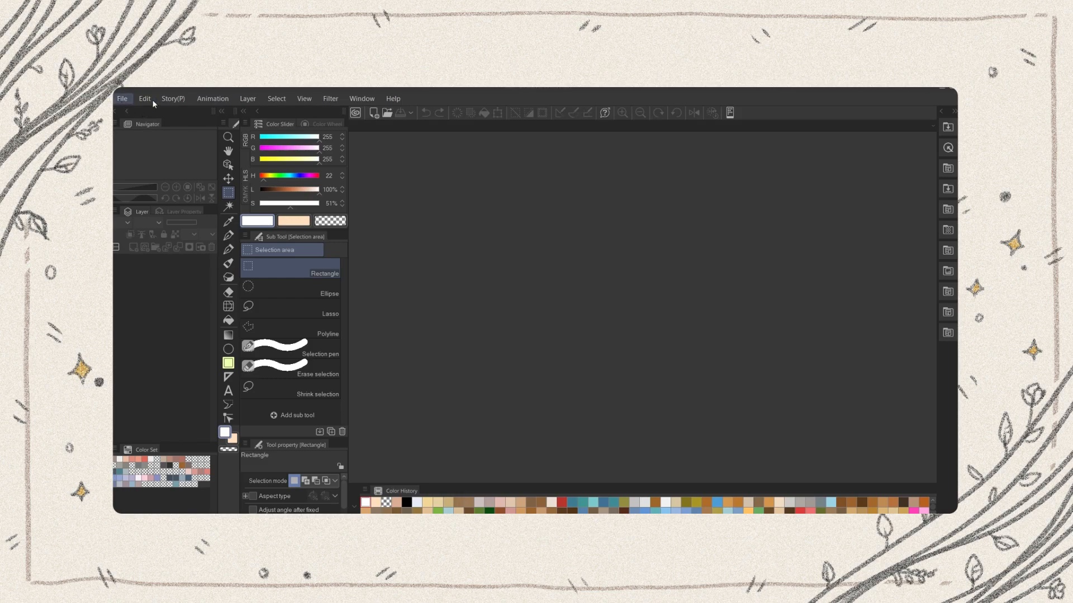
Start a new webtoon project in Clip Studio Paint and name it Cap 23_v002
{"action": "left_click", "coordinate": [122, 99]}
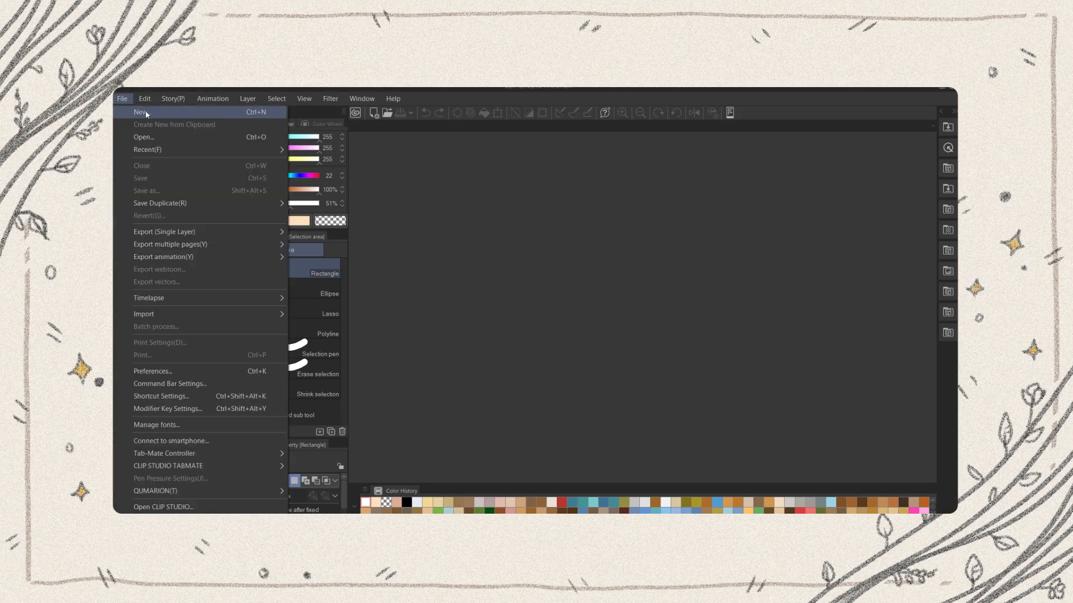
{"action": "left_click", "coordinate": [146, 112]}
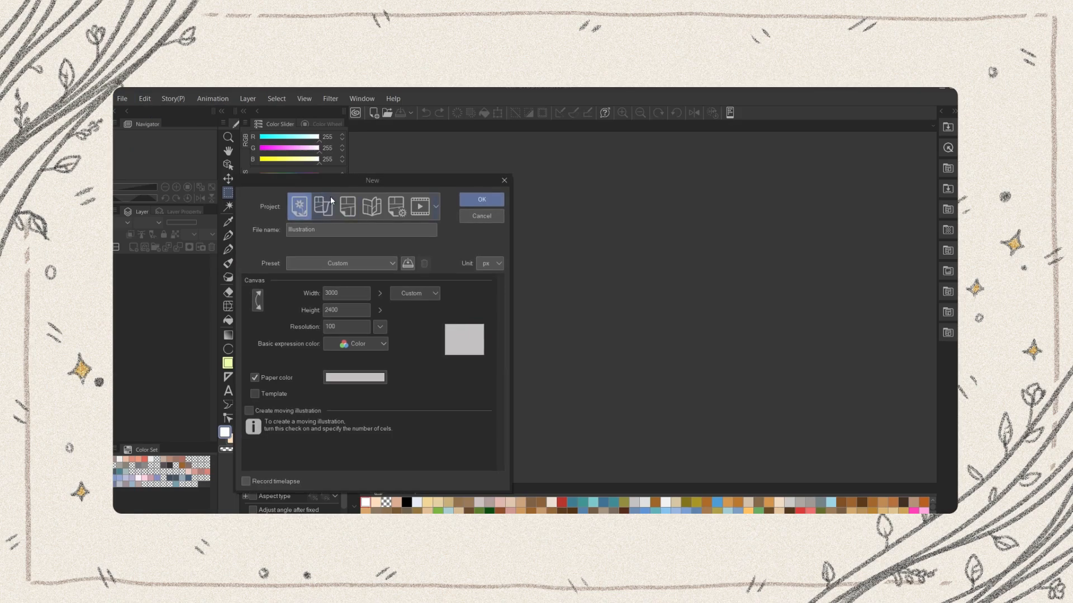
{"action": "left_click", "coordinate": [324, 210]}
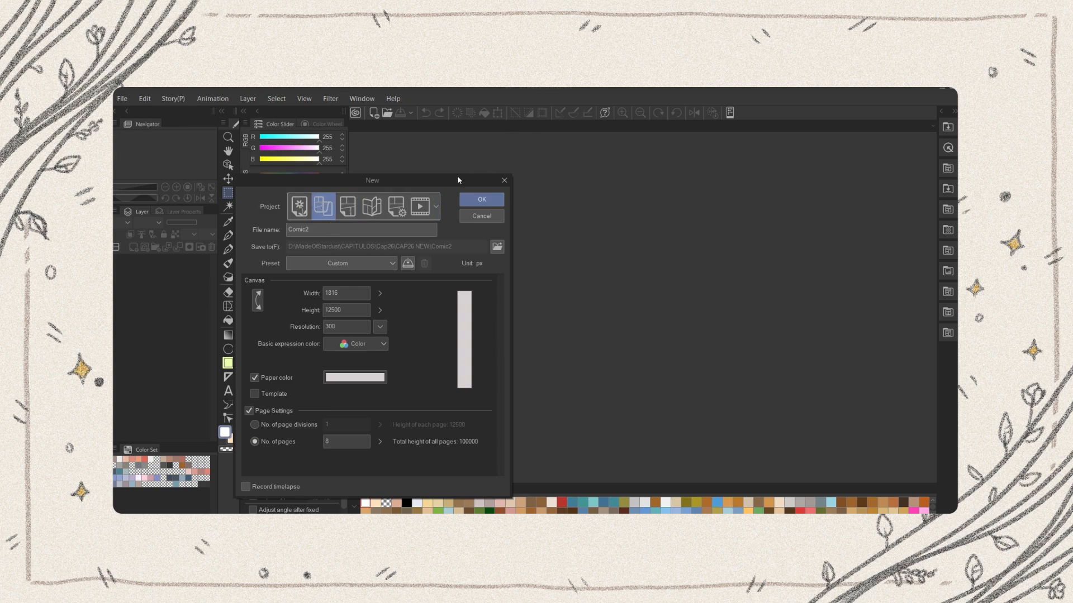
{"action": "double_click", "coordinate": [327, 232]}
{"action": "type", "text": "Cap 23"}
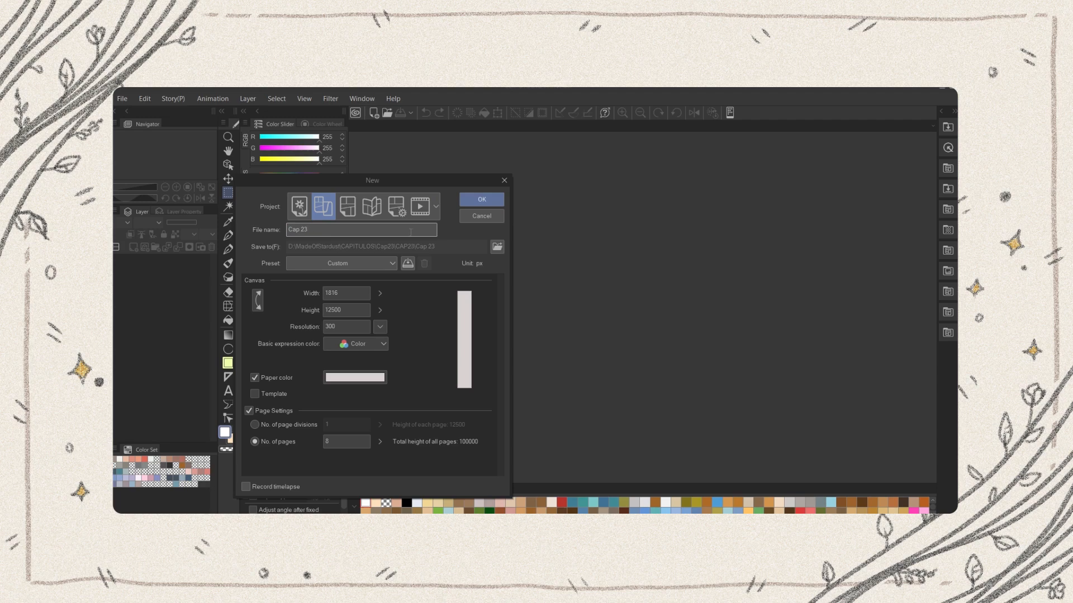
{"action": "type", "text": "_v002"}
{"action": "left_click_drag", "start_coordinate": [378, 178], "coordinate": [544, 166]}
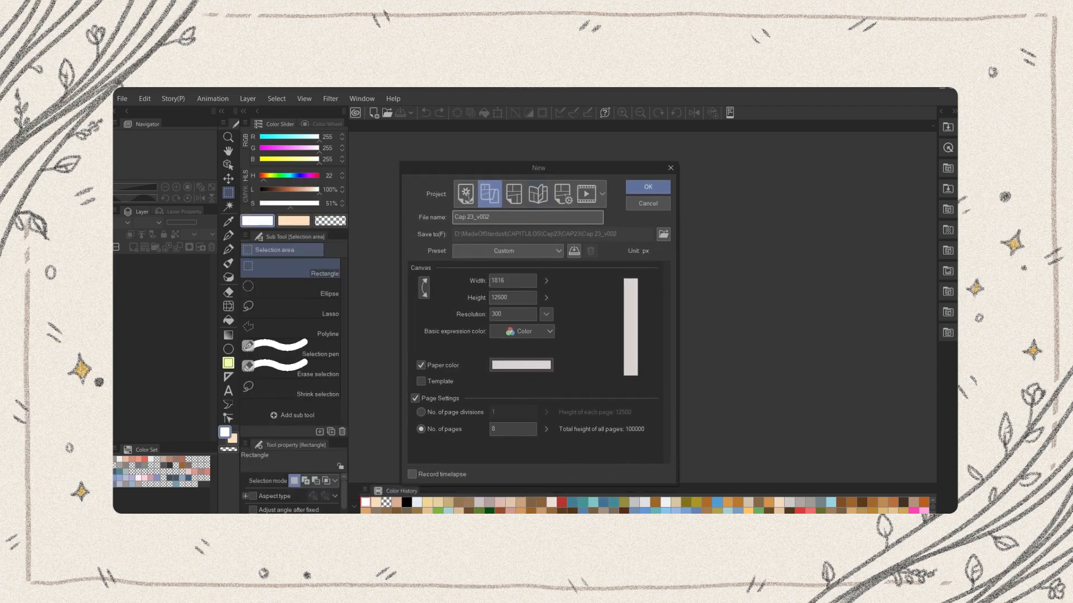
Check the canvas size and resolution, and set the paper color to a neutral light gray
{"action": "double_click", "coordinate": [503, 314]}
{"action": "key", "text": "shift+Tab"}
{"action": "key", "text": "shift+Tab"}
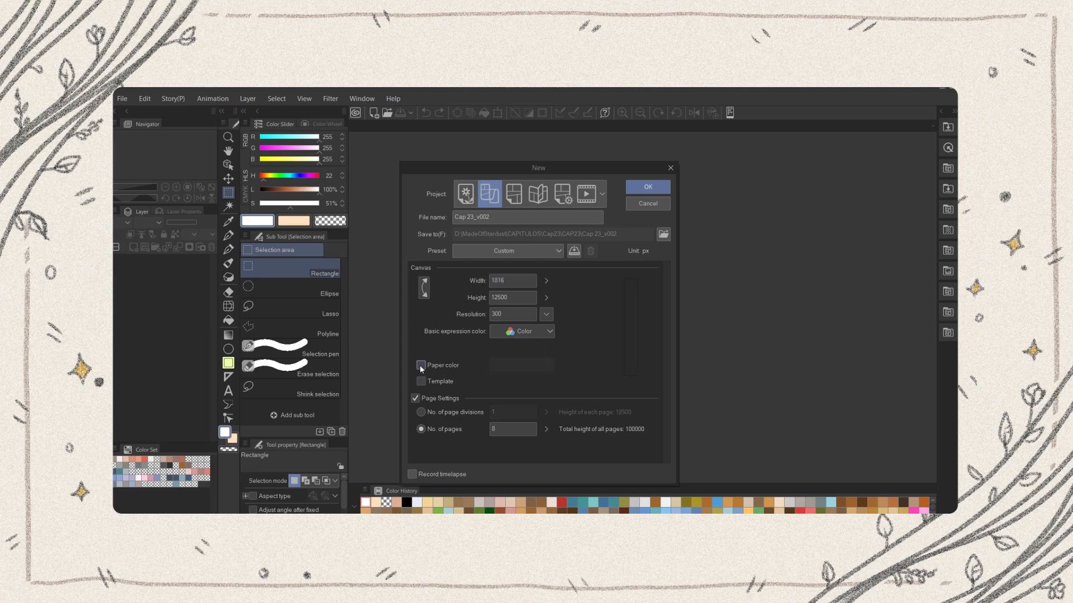
{"action": "left_click", "coordinate": [511, 366]}
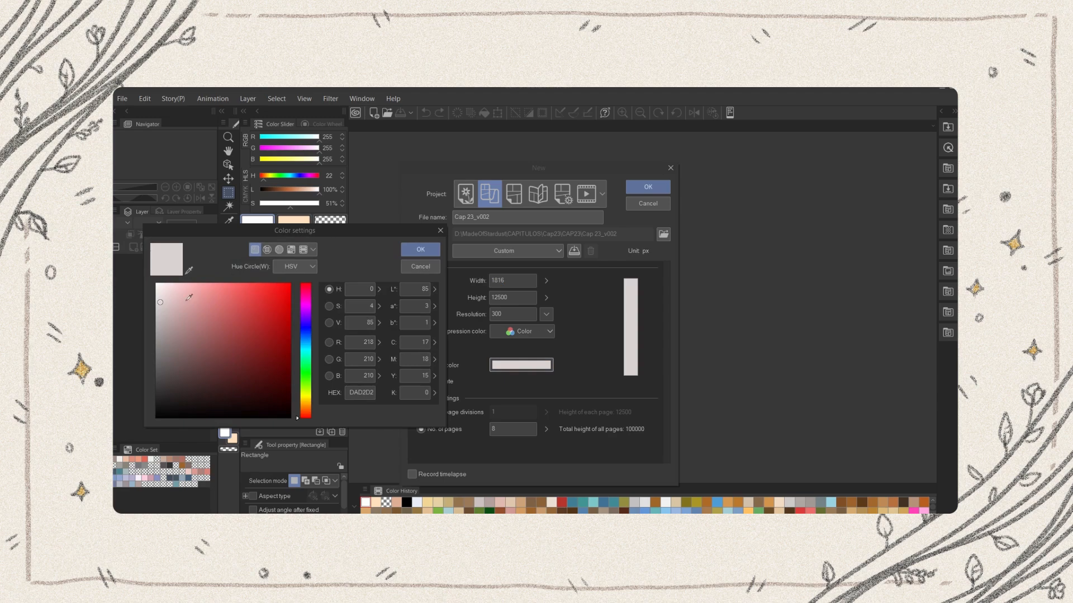
{"action": "mouse_move", "coordinate": [162, 304]}
{"action": "left_mouse_down"}
{"action": "mouse_move", "coordinate": [157, 282]}
{"action": "mouse_move", "coordinate": [156, 304]}
{"action": "left_mouse_up"}
{"action": "left_click", "coordinate": [418, 250]}
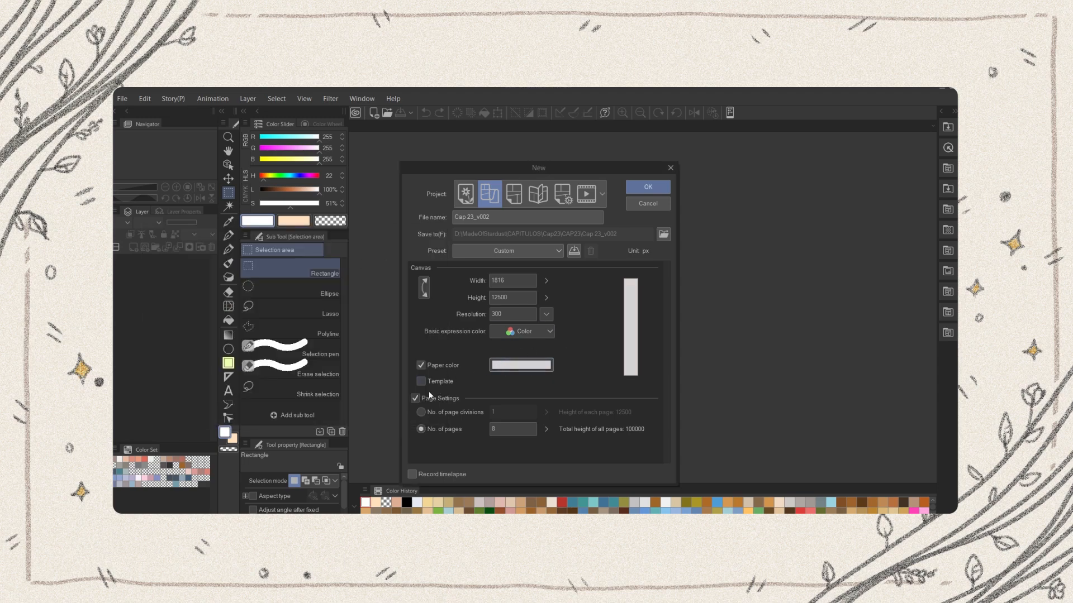
Keep the page settings enabled with 8 pages and create the project
{"action": "left_click", "coordinate": [415, 398]}
{"action": "left_click", "coordinate": [415, 399]}
{"action": "left_click", "coordinate": [506, 430]}
{"action": "left_click", "coordinate": [647, 186]}
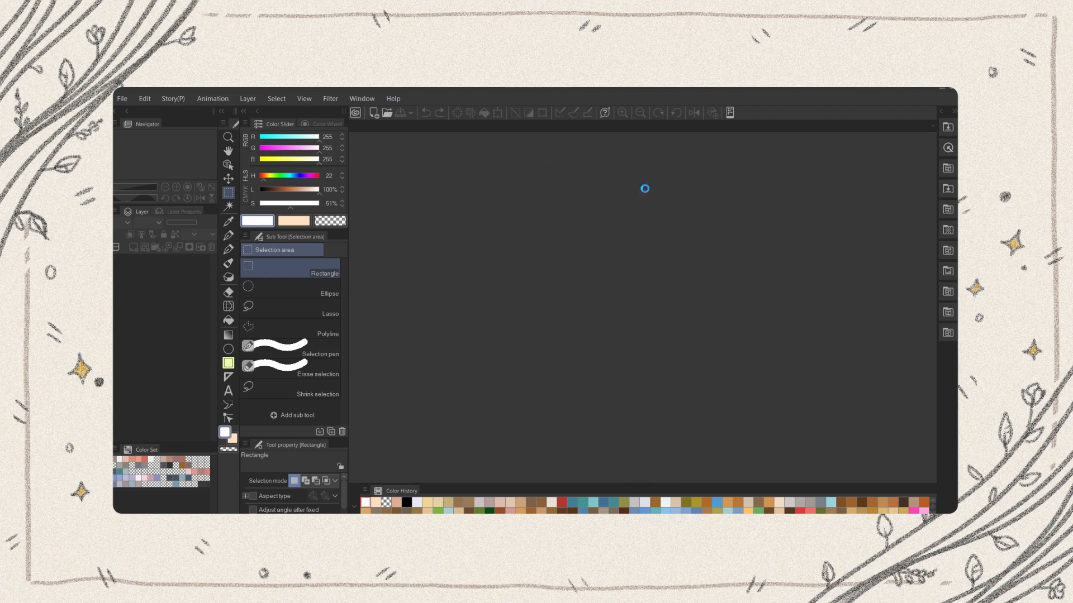
Inspect the new project's page overview and its page files, and return to Clip Studio Paint
{"action": "key", "text": "ctrl+plus"}
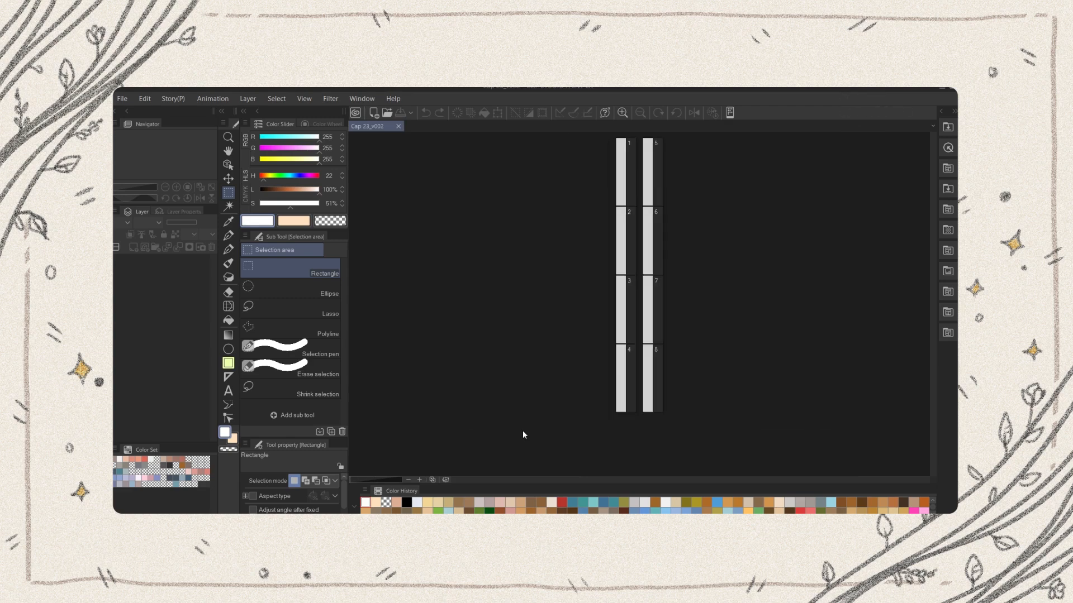
{"action": "key", "text": "ctrl+minus"}
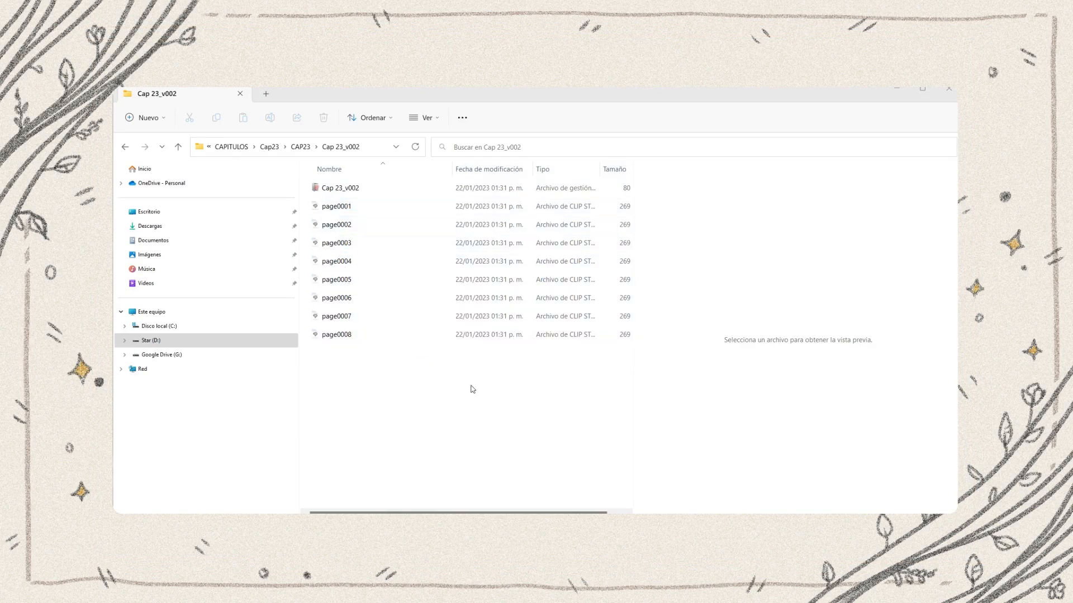
{"action": "left_click", "coordinate": [640, 534]}
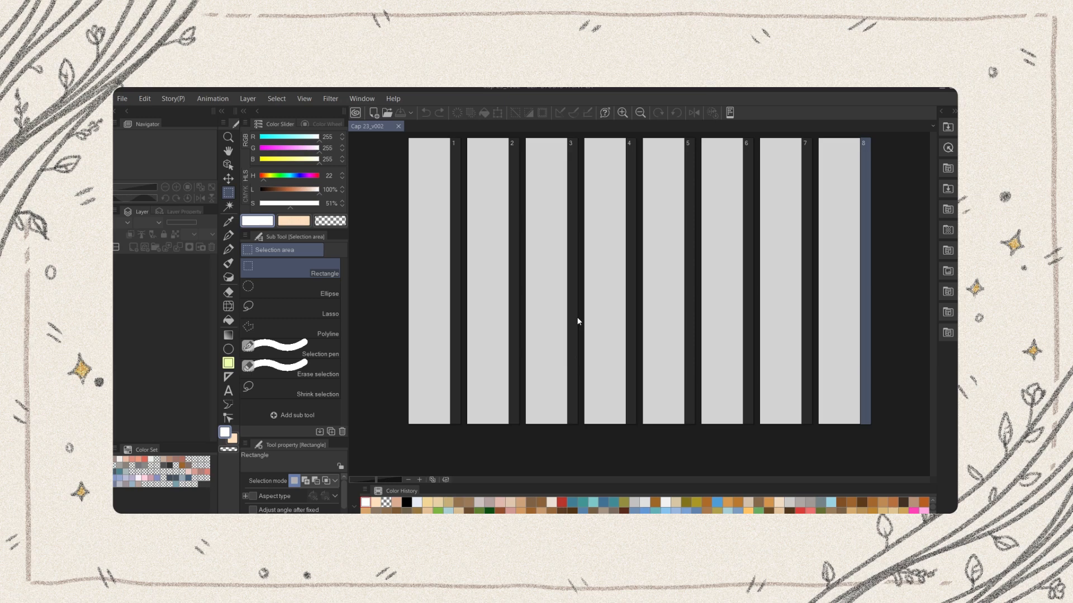
Save the Cap 23_v002 project
{"action": "left_click", "coordinate": [122, 99]}
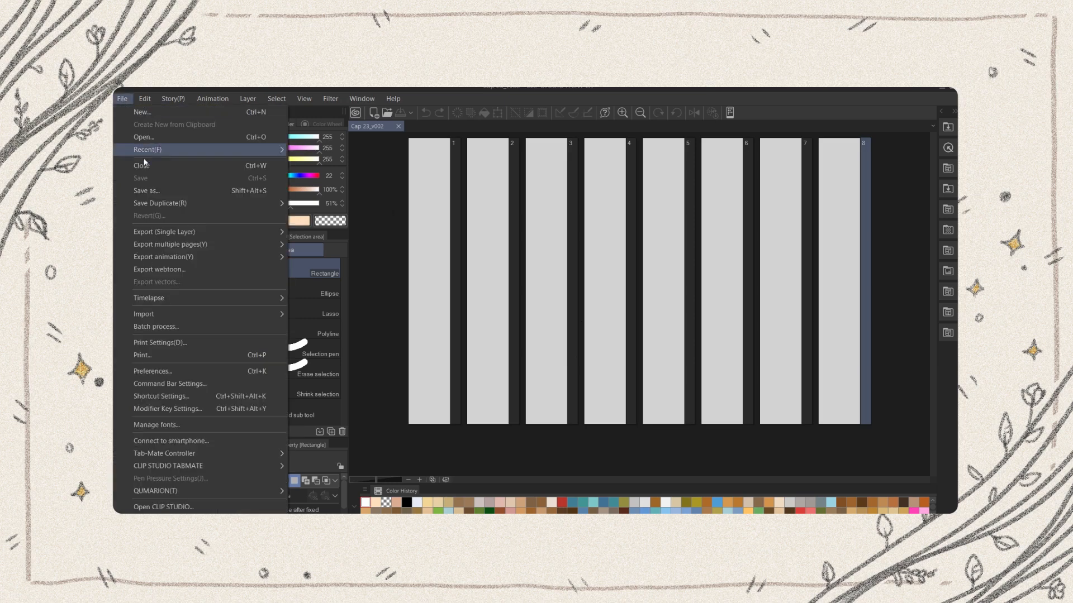
{"action": "key", "text": "ctrl+s"}
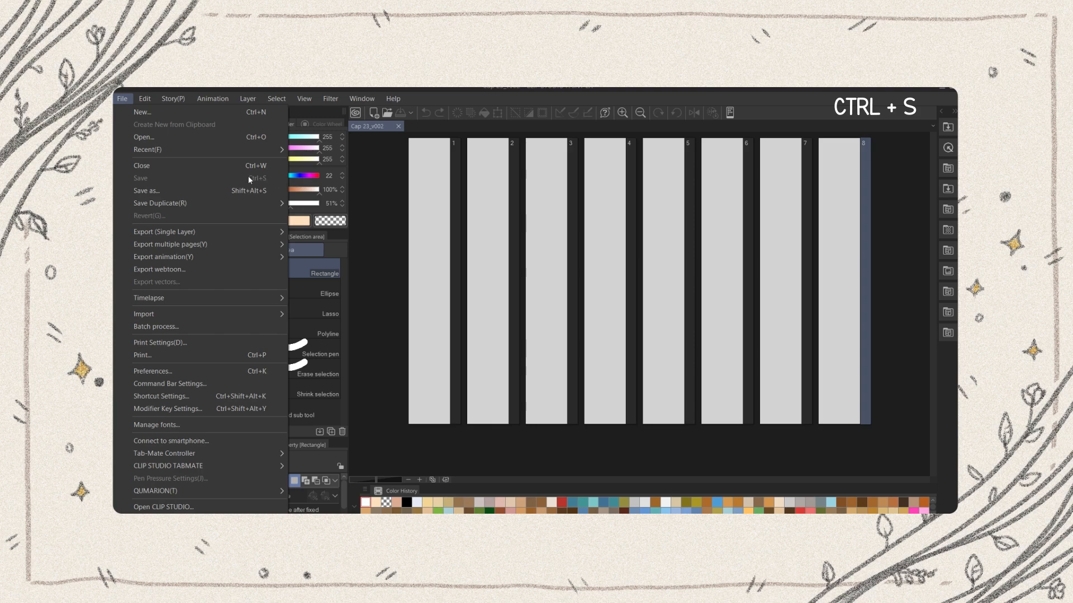
{"action": "left_click", "coordinate": [366, 229]}
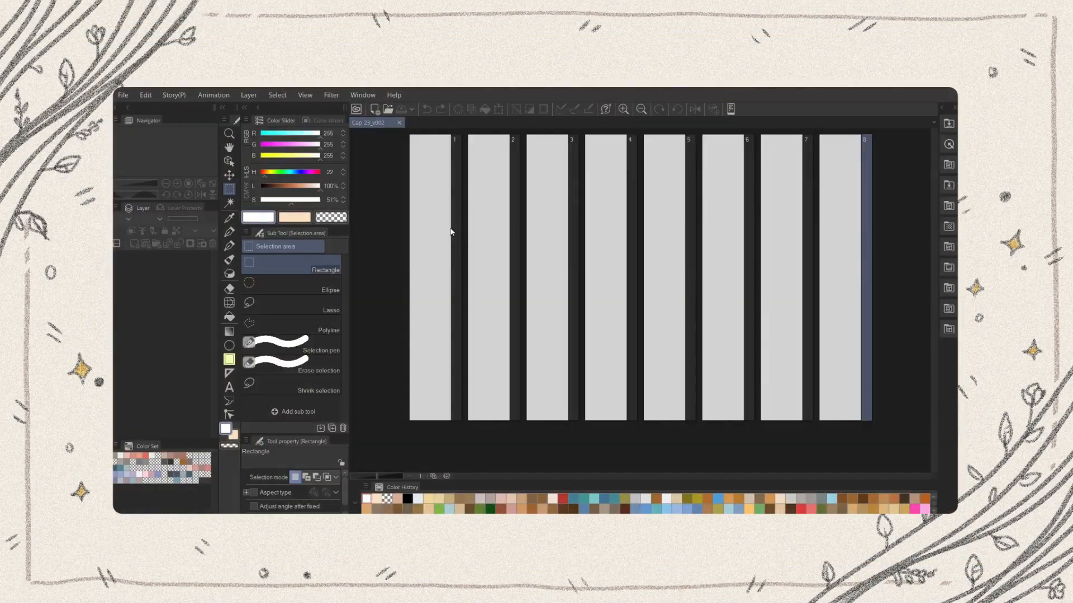
Open page 1 of the Cap 23_v002 project for editing
{"action": "left_click", "coordinate": [444, 247]}
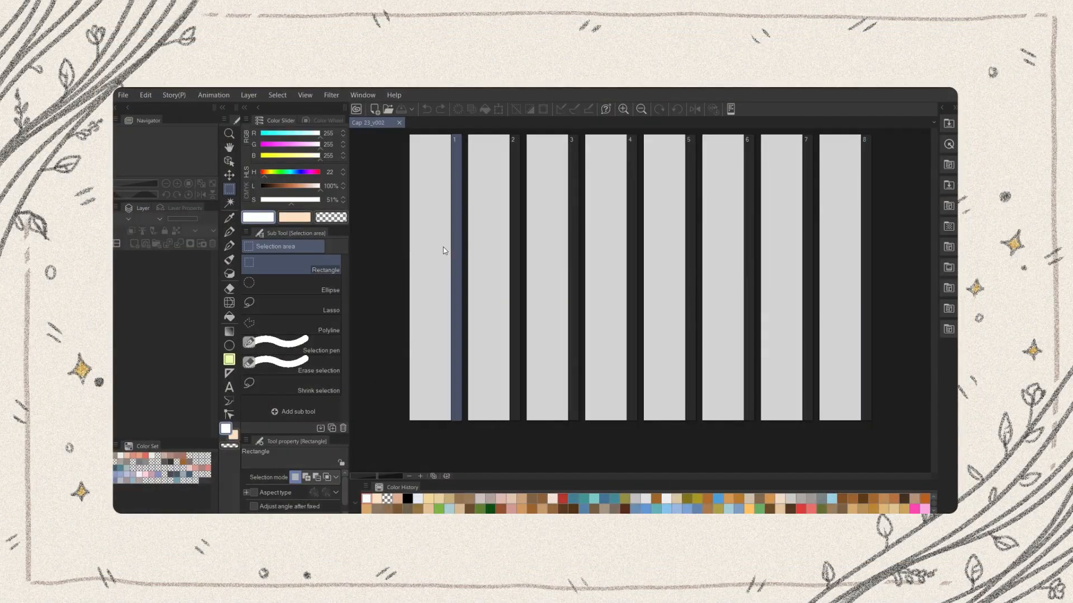
{"action": "double_click", "coordinate": [444, 247]}
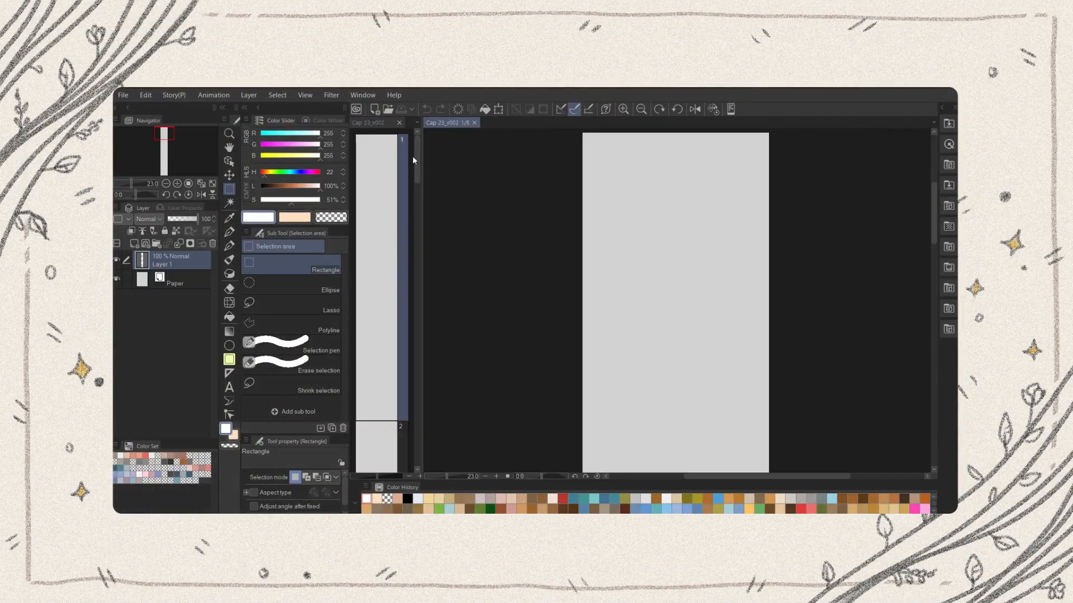
Widen the page overview beside the page 1 canvas so that several of the project's pages fit next to each other
{"action": "left_click_drag", "start_coordinate": [416, 161], "coordinate": [480, 209]}
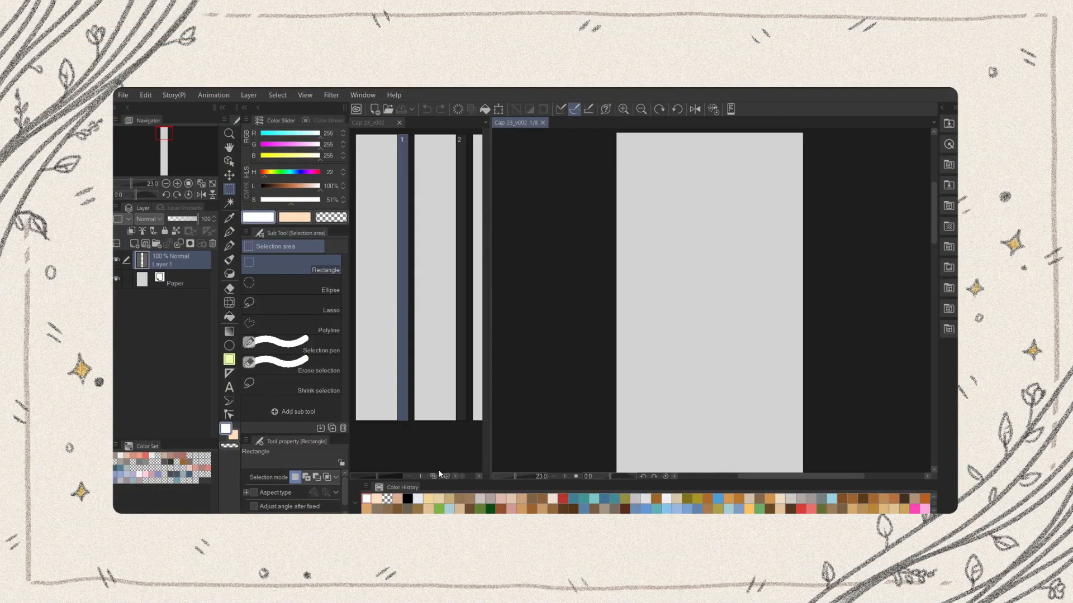
{"action": "left_click_drag", "start_coordinate": [933, 218], "coordinate": [932, 208]}
{"action": "scroll", "coordinate": [804, 215], "scroll_direction": "up", "scroll_amount": 2}
{"action": "left_click_drag", "start_coordinate": [852, 283], "coordinate": [862, 263]}
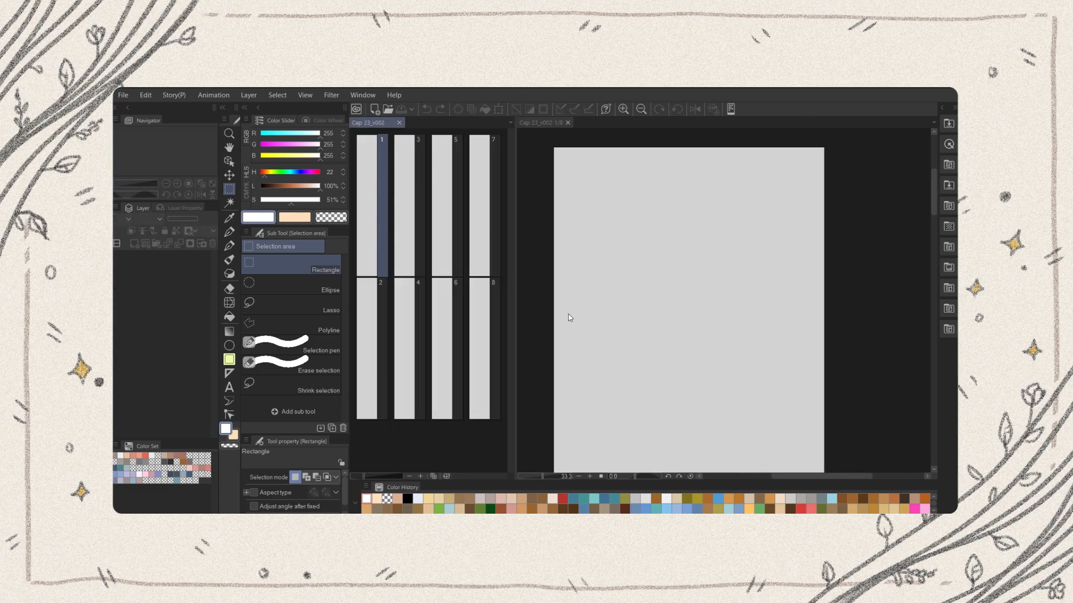
Show the Manga material palette and try docking the Color Set palette above the Color History, restoring its original place
{"action": "left_click", "coordinate": [943, 109]}
{"action": "left_click_drag", "start_coordinate": [764, 425], "coordinate": [785, 426]}
{"action": "left_click_drag", "start_coordinate": [146, 446], "coordinate": [391, 480]}
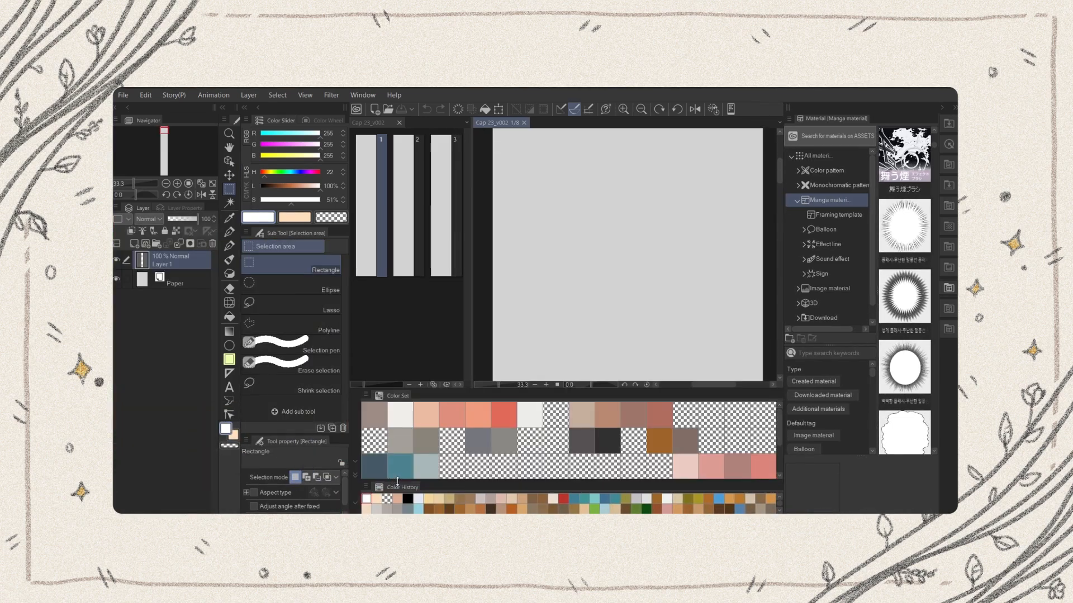
{"action": "left_click_drag", "start_coordinate": [474, 394], "coordinate": [179, 461]}
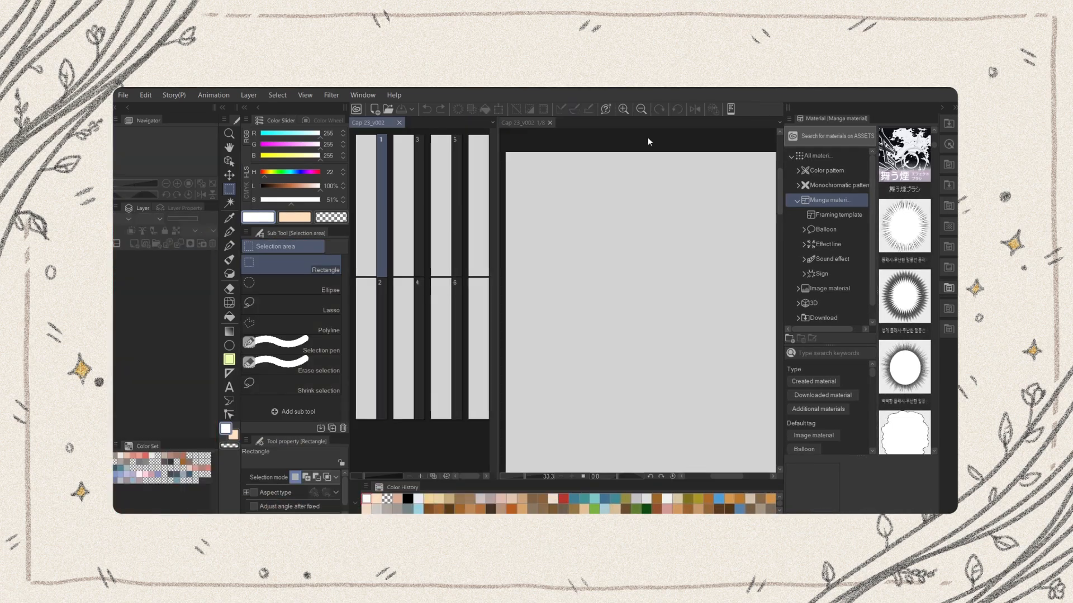
Try to register the current palette layout as a workspace named "My desktop!"
{"action": "left_click", "coordinate": [362, 95]}
{"action": "mouse_move", "coordinate": [480, 103]}
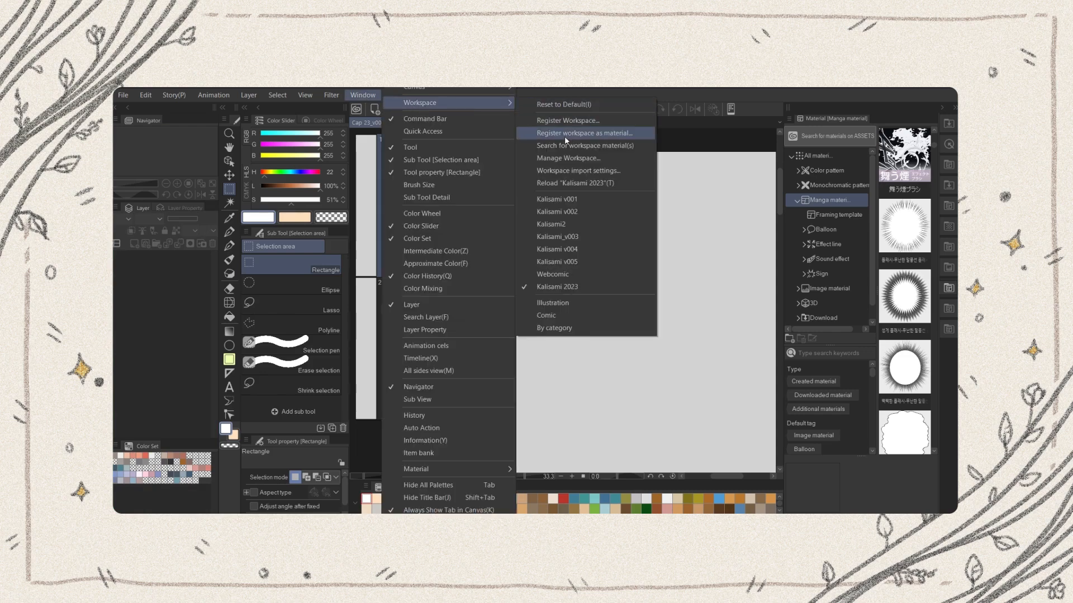
{"action": "left_click", "coordinate": [568, 121]}
{"action": "type", "text": "My desktop!"}
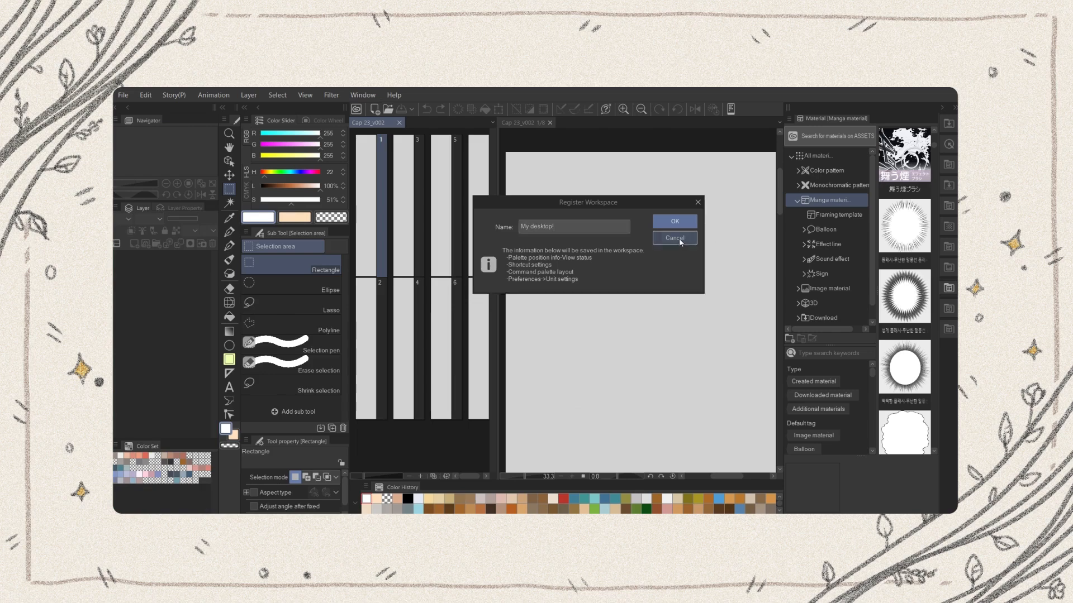
{"action": "left_click", "coordinate": [675, 238]}
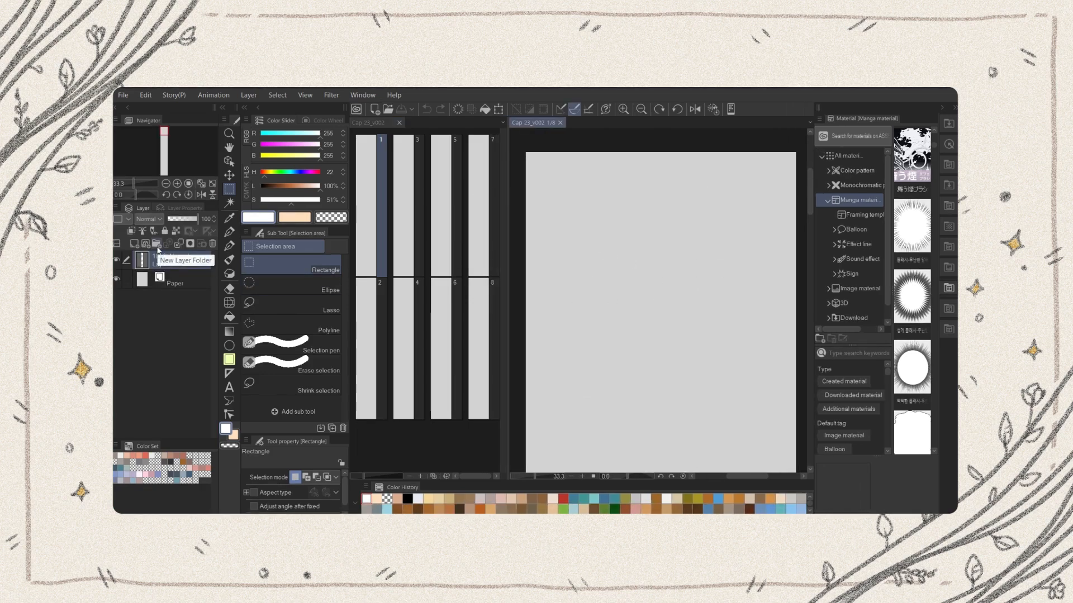
Add four new layer folders above Layer 1
{"action": "left_click", "coordinate": [157, 247]}
{"action": "left_click", "coordinate": [157, 247]}
{"action": "left_click", "coordinate": [157, 247]}
{"action": "left_click", "coordinate": [157, 247]}
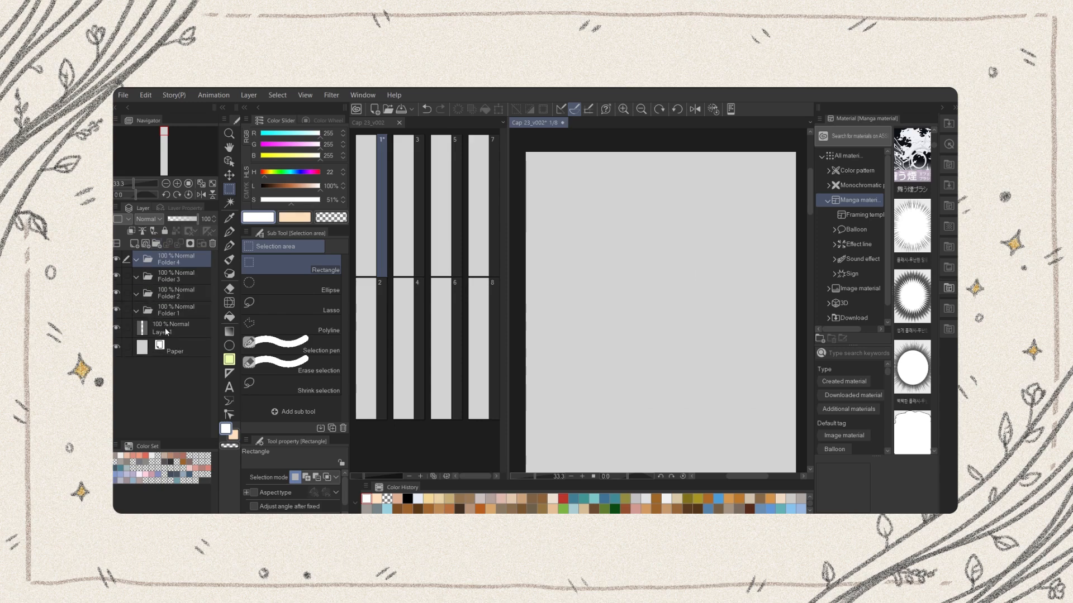
Rename the top two layer folders as TEXT and SKETCH
{"action": "type", "text": "TEXT"}
{"action": "double_click", "coordinate": [166, 281]}
{"action": "type", "text": "SKETCH"}
{"action": "key", "text": "Return"}
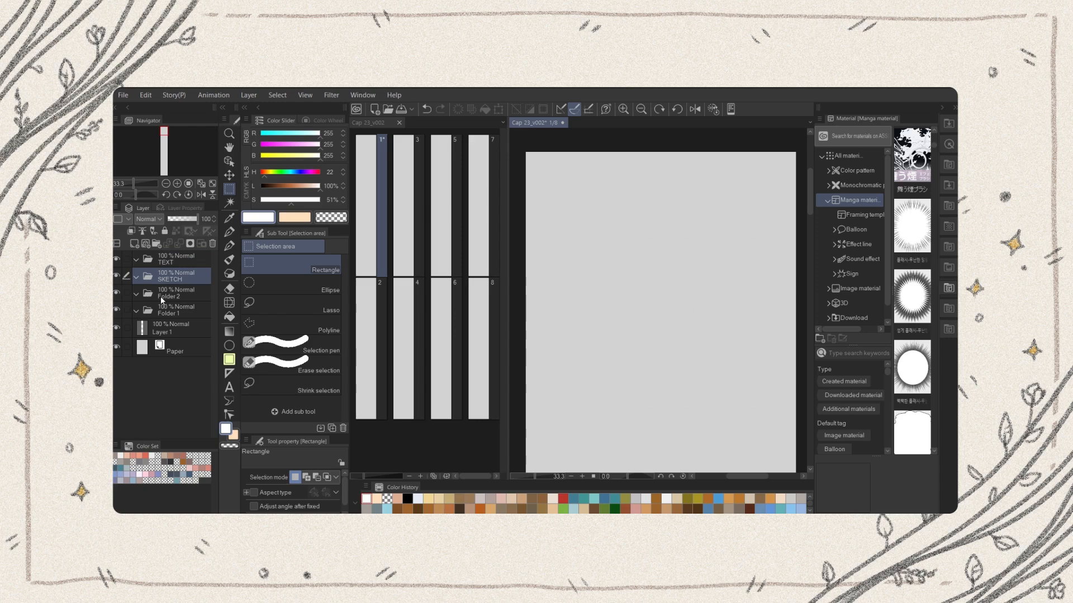
Rename the third layer folder as FRAME and edit the name of the folder directly above Layer 1
{"action": "double_click", "coordinate": [160, 296]}
{"action": "type", "text": "FRAME"}
{"action": "key", "text": "Escape"}
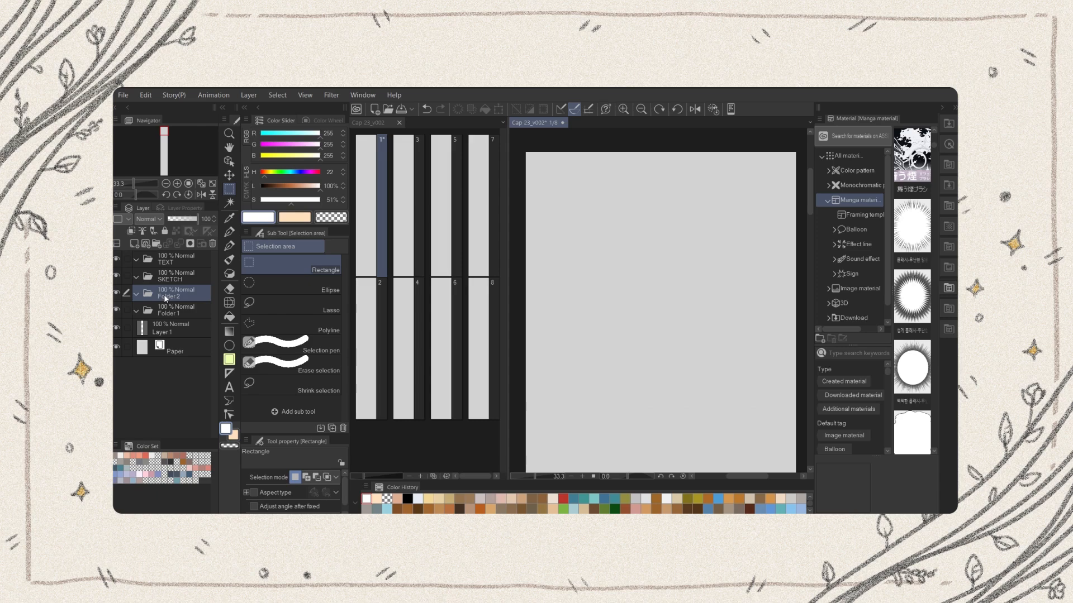
{"action": "double_click", "coordinate": [169, 313]}
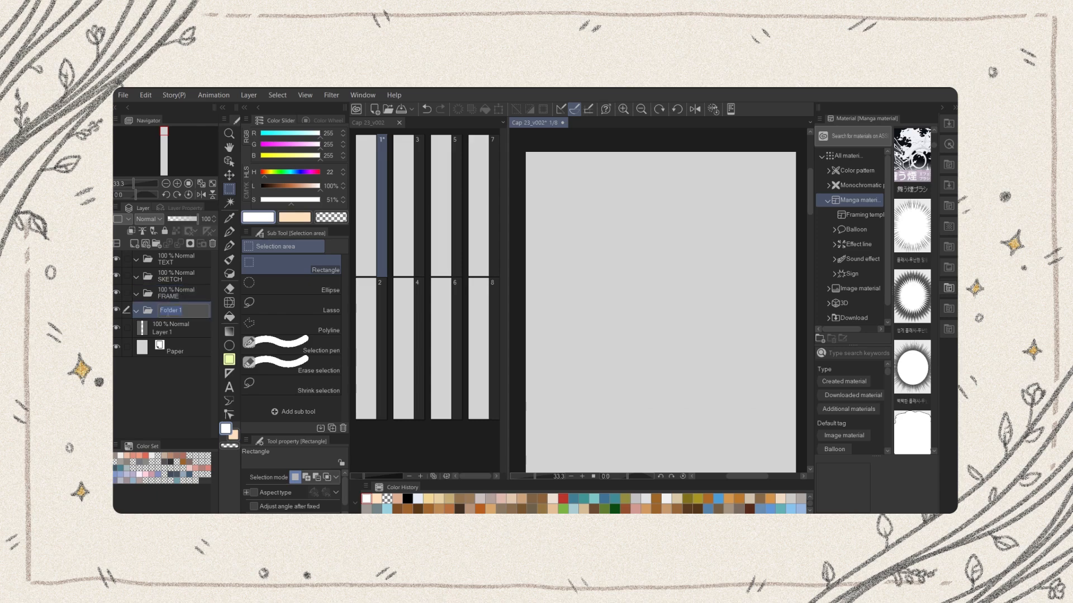
{"action": "key", "text": "Return"}
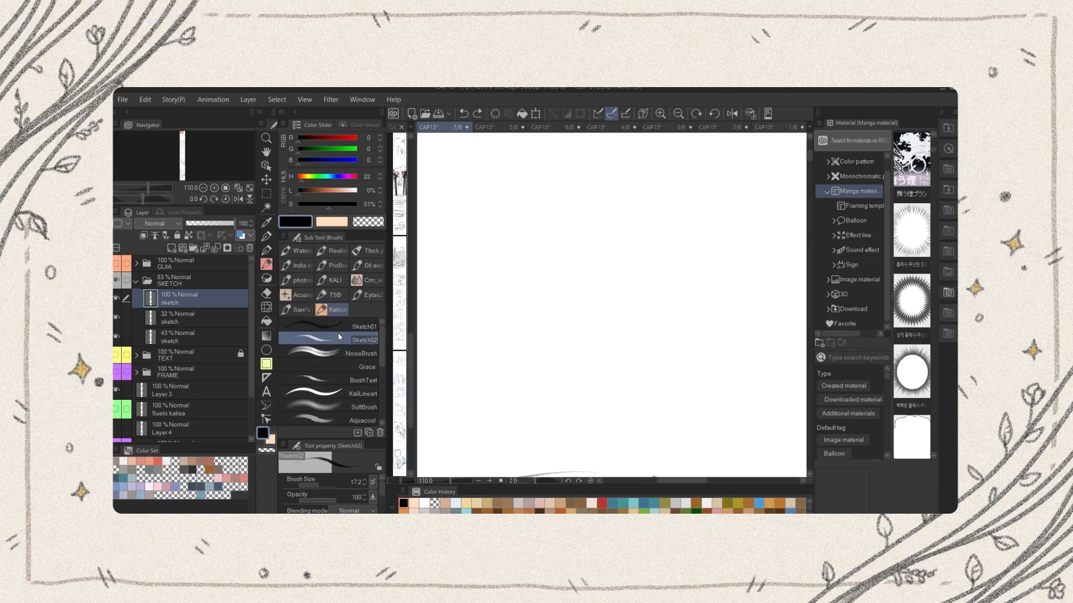
Draw test waves, hatching lines, a heart, a smiley and flowing curls with the Sketch02 brush on the top sketch layer
{"action": "left_click_drag", "start_coordinate": [488, 289], "coordinate": [637, 246]}
{"action": "left_click_drag", "start_coordinate": [589, 301], "coordinate": [588, 327]}
{"action": "left_click_drag", "start_coordinate": [598, 300], "coordinate": [597, 326]}
{"action": "left_click_drag", "start_coordinate": [606, 299], "coordinate": [605, 324]}
{"action": "mouse_move", "coordinate": [614, 298]}
{"action": "left_mouse_down"}
{"action": "mouse_move", "coordinate": [614, 322]}
{"action": "mouse_move", "coordinate": [631, 316]}
{"action": "left_mouse_up"}
{"action": "left_click_drag", "start_coordinate": [629, 332], "coordinate": [591, 380]}
{"action": "mouse_move", "coordinate": [585, 410]}
{"action": "left_mouse_down"}
{"action": "mouse_move", "coordinate": [670, 354]}
{"action": "mouse_move", "coordinate": [736, 362]}
{"action": "left_mouse_up"}
{"action": "left_click_drag", "start_coordinate": [439, 411], "coordinate": [627, 338]}
{"action": "left_click_drag", "start_coordinate": [682, 212], "coordinate": [675, 252]}
{"action": "left_click_drag", "start_coordinate": [690, 214], "coordinate": [686, 254]}
{"action": "left_click_drag", "start_coordinate": [700, 222], "coordinate": [696, 266]}
{"action": "left_click_drag", "start_coordinate": [709, 231], "coordinate": [705, 274]}
{"action": "left_click_drag", "start_coordinate": [550, 199], "coordinate": [569, 199]}
{"action": "mouse_move", "coordinate": [623, 190]}
{"action": "left_mouse_down"}
{"action": "mouse_move", "coordinate": [631, 197]}
{"action": "mouse_move", "coordinate": [632, 185]}
{"action": "left_mouse_up"}
{"action": "left_click_drag", "start_coordinate": [634, 302], "coordinate": [774, 242]}
{"action": "left_click_drag", "start_coordinate": [461, 362], "coordinate": [515, 341]}
{"action": "left_click_drag", "start_coordinate": [454, 178], "coordinate": [496, 262]}
{"action": "left_click_drag", "start_coordinate": [472, 224], "coordinate": [450, 305]}
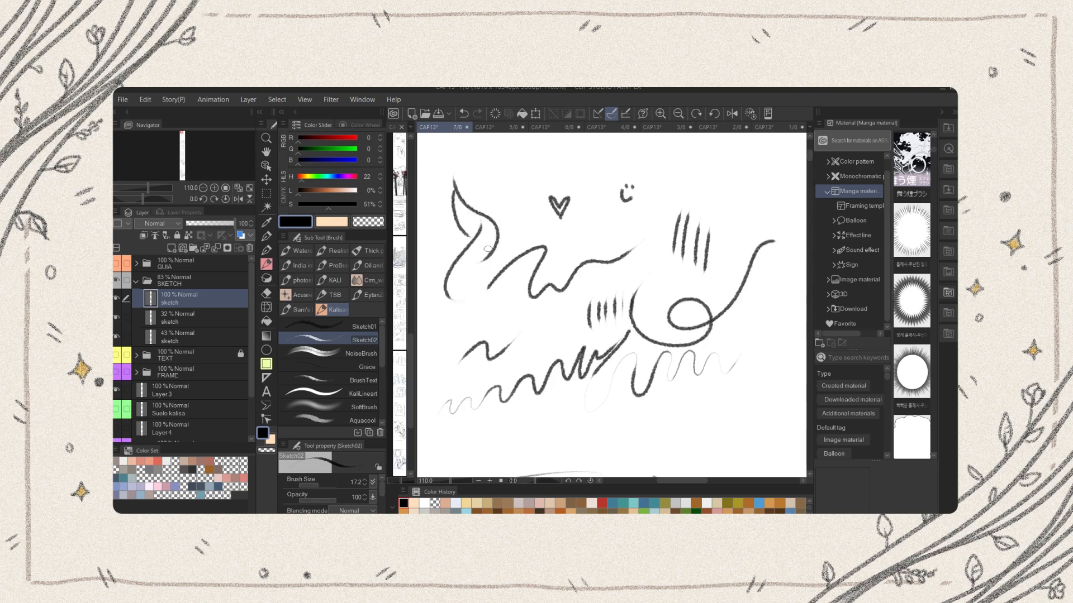
{"action": "left_click_drag", "start_coordinate": [447, 241], "coordinate": [486, 313]}
{"action": "left_click_drag", "start_coordinate": [469, 296], "coordinate": [523, 321]}
{"action": "left_click_drag", "start_coordinate": [486, 193], "coordinate": [519, 262]}
{"action": "left_click_drag", "start_coordinate": [510, 150], "coordinate": [450, 196]}
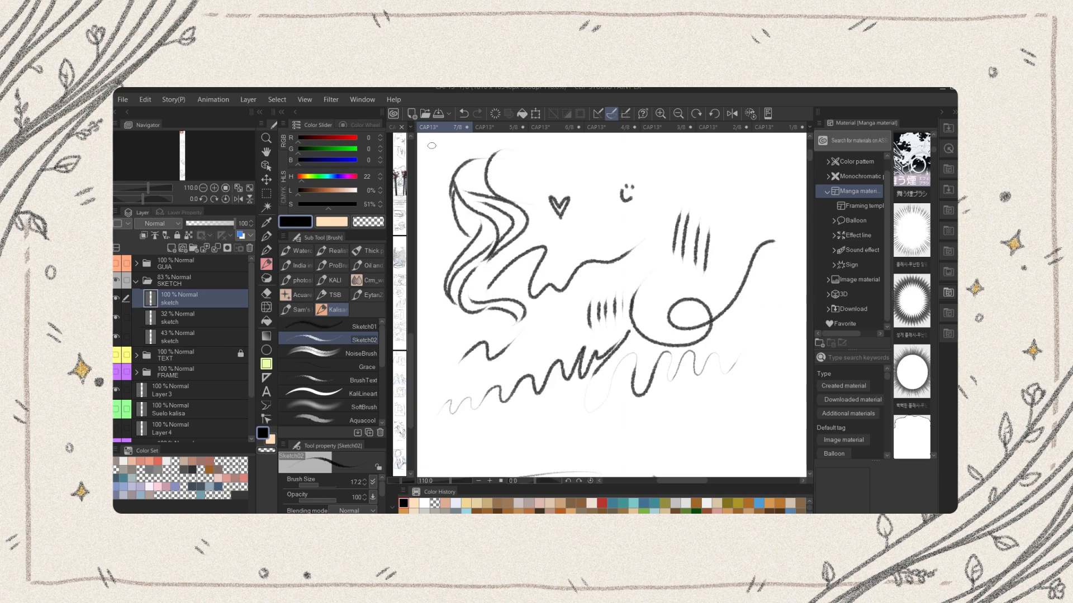
Examine the sketched pages of the CAP13 project in an enlarged page overview, and return to the page 7 canvas
{"action": "left_click_drag", "start_coordinate": [413, 161], "coordinate": [752, 192]}
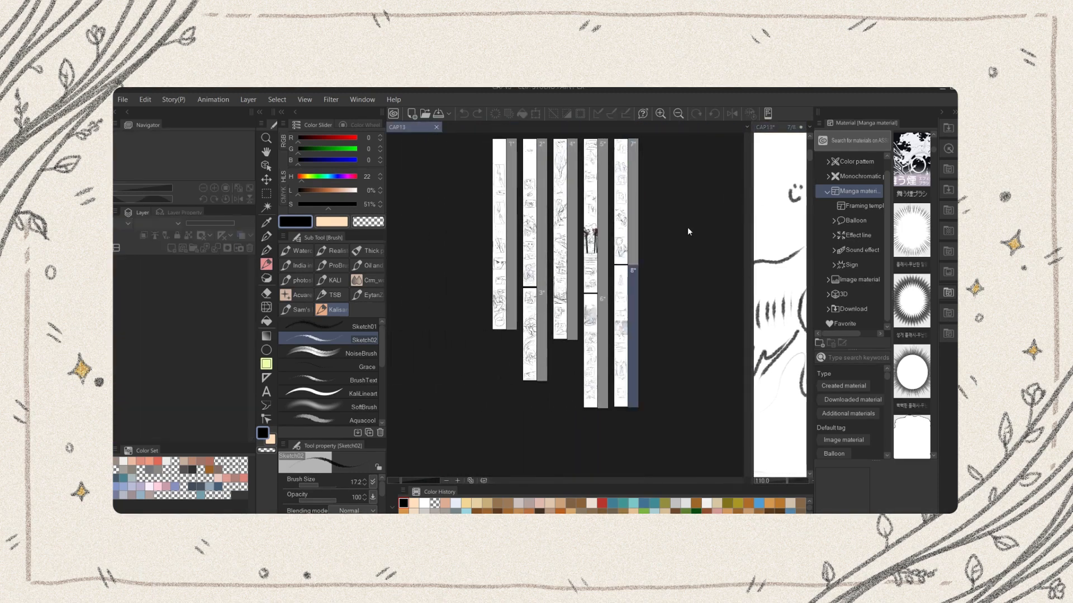
{"action": "scroll", "coordinate": [687, 228], "scroll_direction": "up", "scroll_amount": 2}
{"action": "left_click_drag", "start_coordinate": [653, 482], "coordinate": [554, 480]}
{"action": "scroll", "coordinate": [475, 360], "scroll_direction": "down", "scroll_amount": 7}
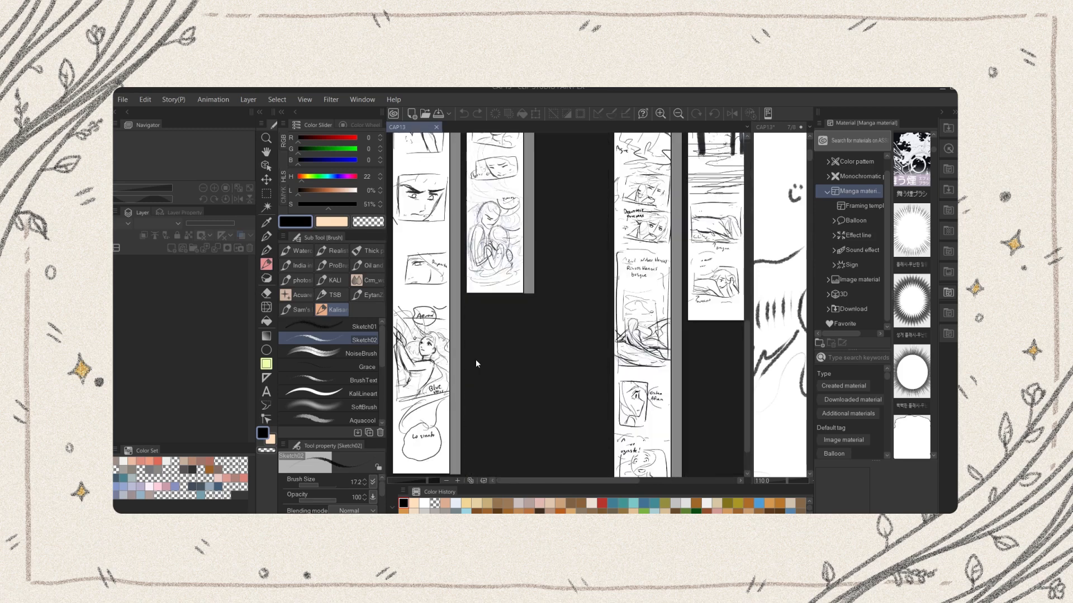
{"action": "scroll", "coordinate": [681, 474], "scroll_direction": "down", "scroll_amount": 5}
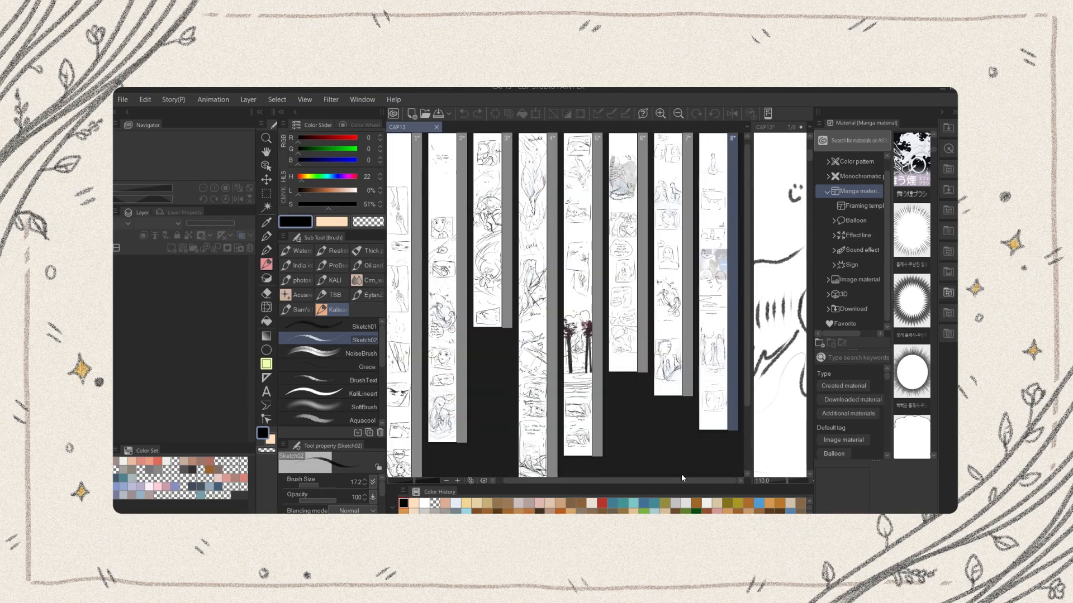
{"action": "left_click", "coordinate": [941, 112]}
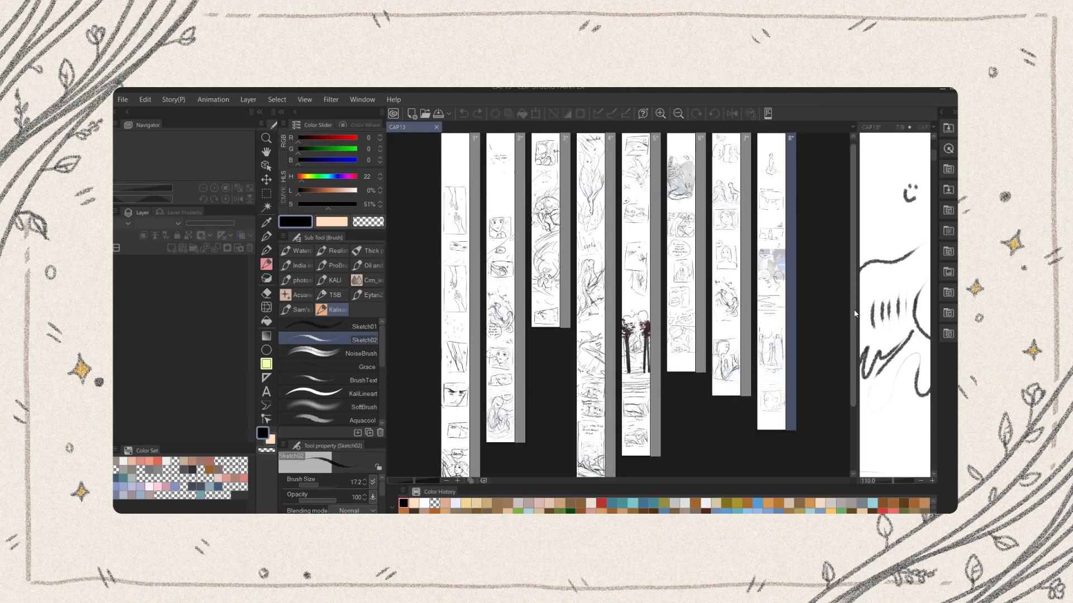
{"action": "scroll", "coordinate": [614, 307], "scroll_direction": "down", "scroll_amount": 3}
{"action": "scroll", "coordinate": [850, 283], "scroll_direction": "up", "scroll_amount": 3}
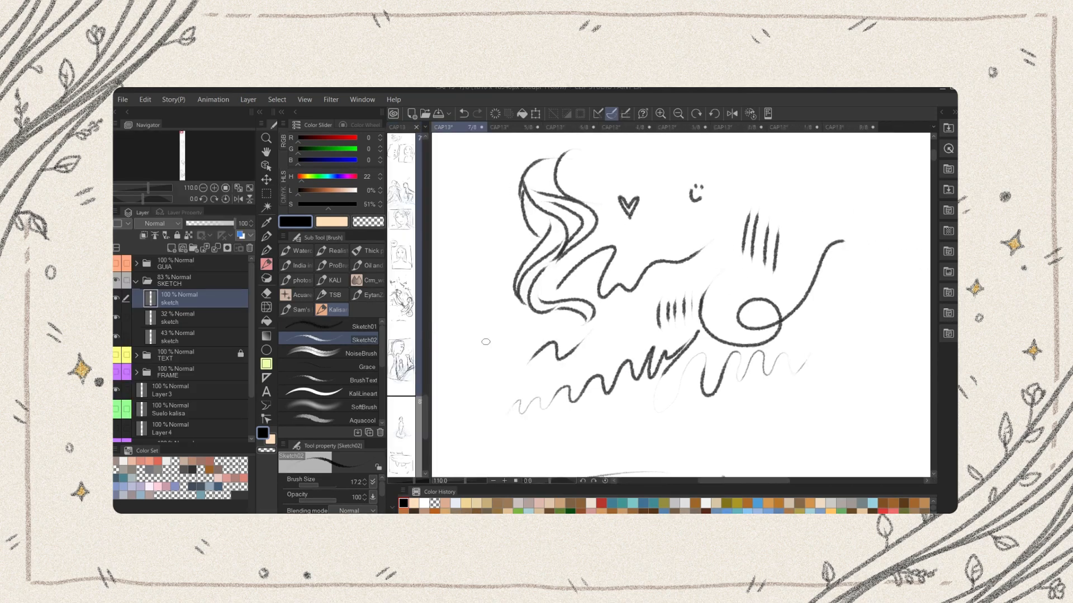
Extend the lower edge of page 7 with Change Canvas Size and check the whole page
{"action": "key", "text": "ctrl+alt+c"}
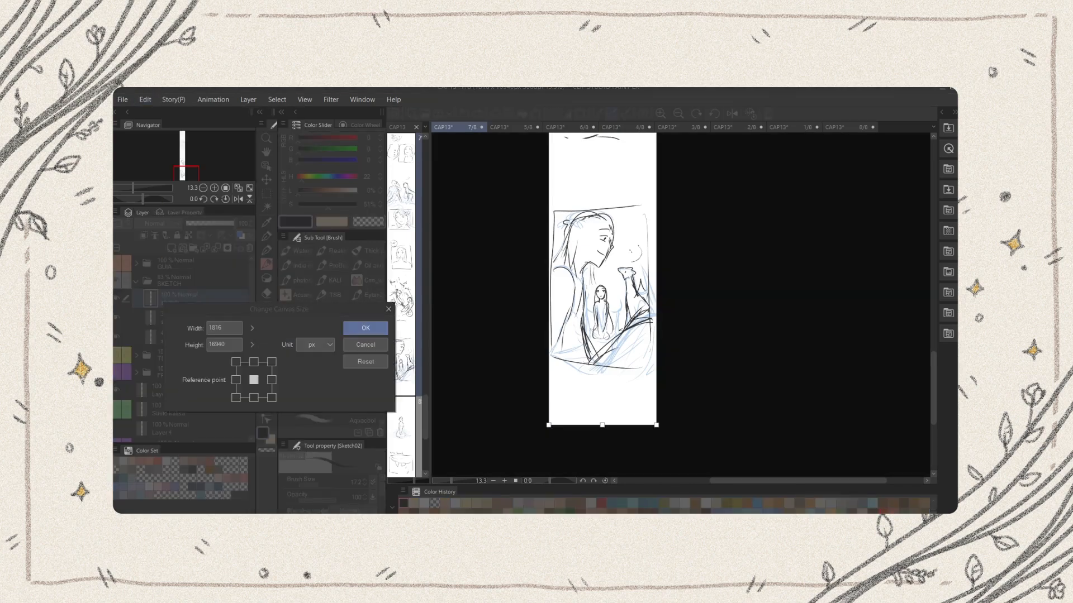
{"action": "left_click_drag", "start_coordinate": [602, 426], "coordinate": [612, 453]}
{"action": "left_click", "coordinate": [365, 329]}
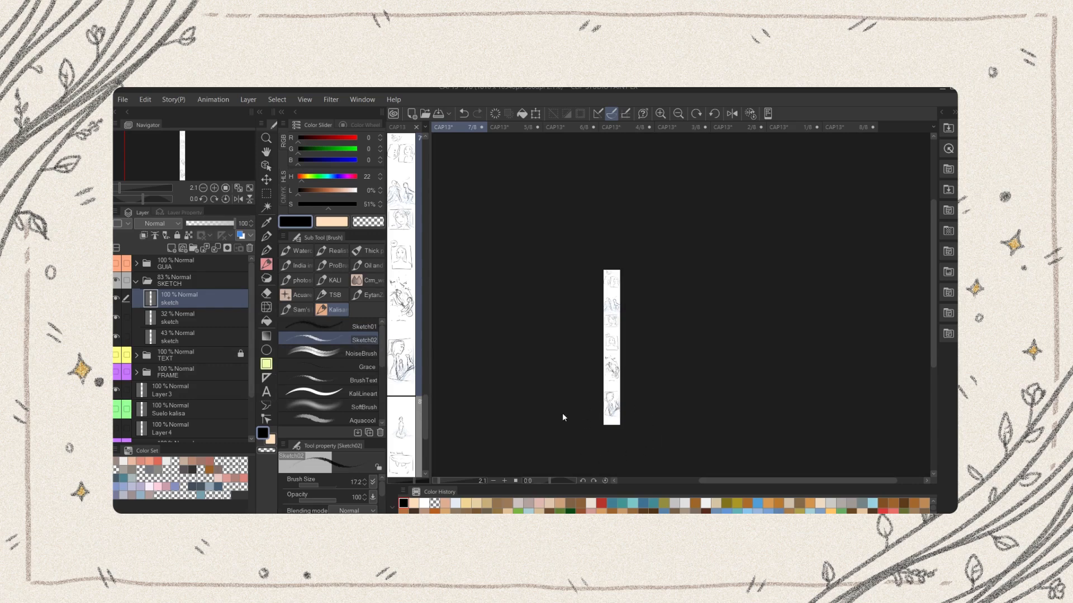
{"action": "scroll", "coordinate": [680, 411], "scroll_direction": "up", "scroll_amount": 6}
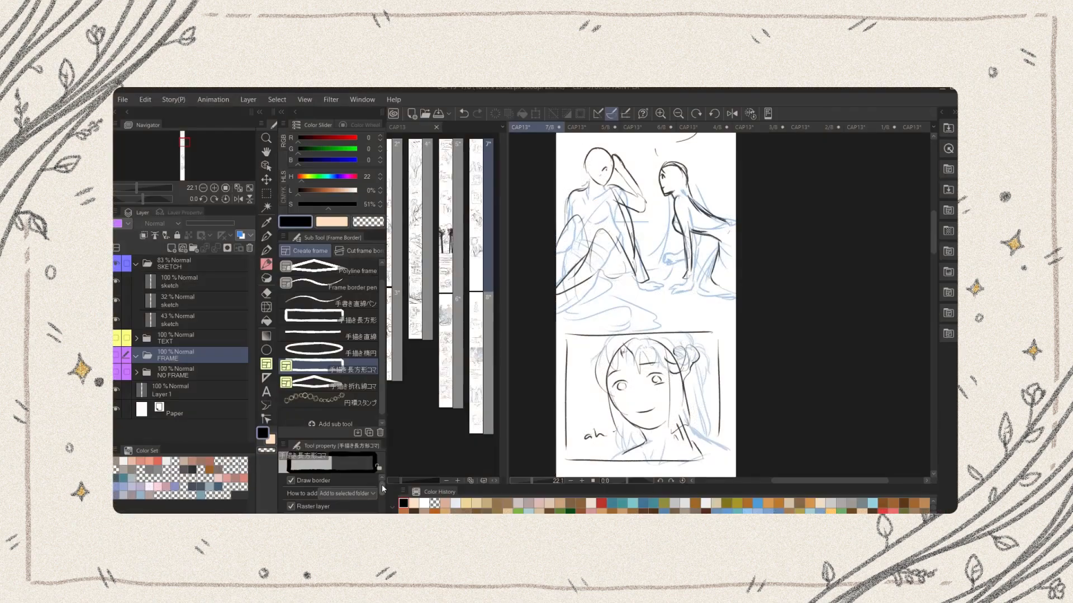
Lower the SKETCH folder's opacity to 33% and add a hand-drawn rectangular frame around the "ah" portrait in the FRAME folder
{"action": "left_click_drag", "start_coordinate": [382, 488], "coordinate": [383, 508]}
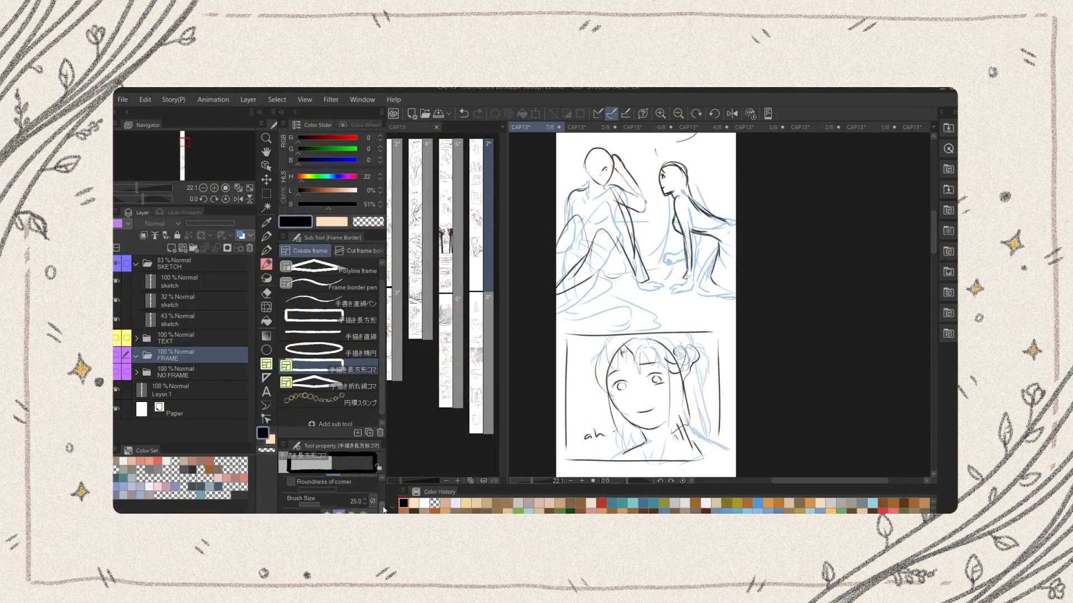
{"action": "left_click", "coordinate": [184, 263]}
{"action": "left_click_drag", "start_coordinate": [220, 223], "coordinate": [202, 221]}
{"action": "left_click", "coordinate": [184, 356]}
{"action": "mouse_move", "coordinate": [566, 333]}
{"action": "left_mouse_down"}
{"action": "mouse_move", "coordinate": [651, 387]}
{"action": "mouse_move", "coordinate": [722, 462]}
{"action": "left_mouse_up"}
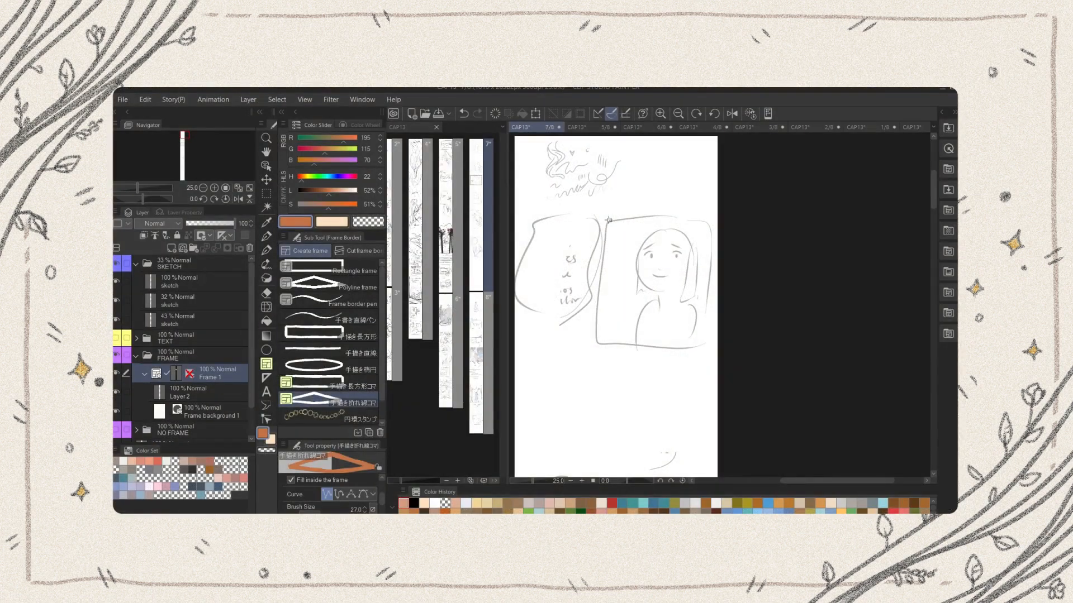
Trace the four corners of the sketched portrait panel near the page's start with an orange hand-drawn polyline frame
{"action": "left_click", "coordinate": [609, 219]}
{"action": "left_click", "coordinate": [596, 347]}
{"action": "left_click", "coordinate": [706, 347]}
{"action": "left_click", "coordinate": [709, 218]}
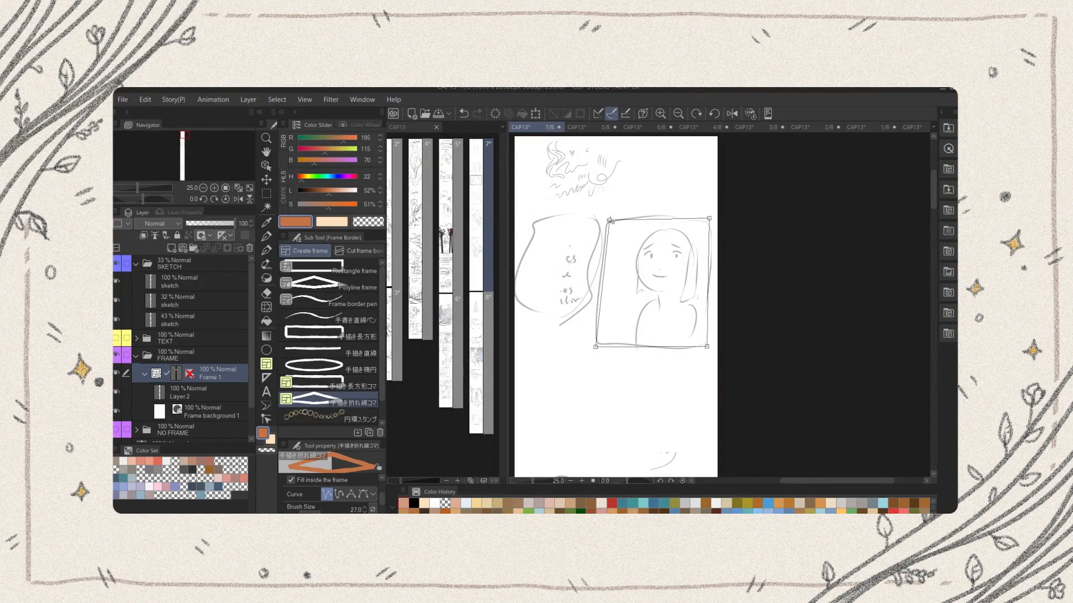
{"action": "left_click", "coordinate": [609, 219]}
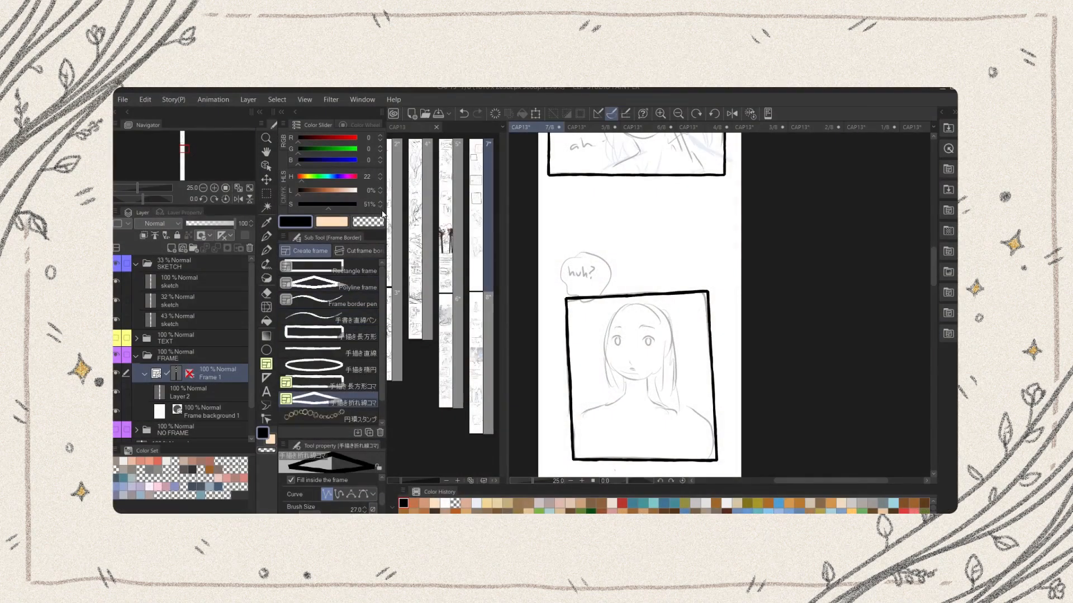
Adjust the corners and upper edge of the frame below the "huh?" bubble into a straighter rectangle with the Object tool
{"action": "left_click", "coordinate": [267, 166]}
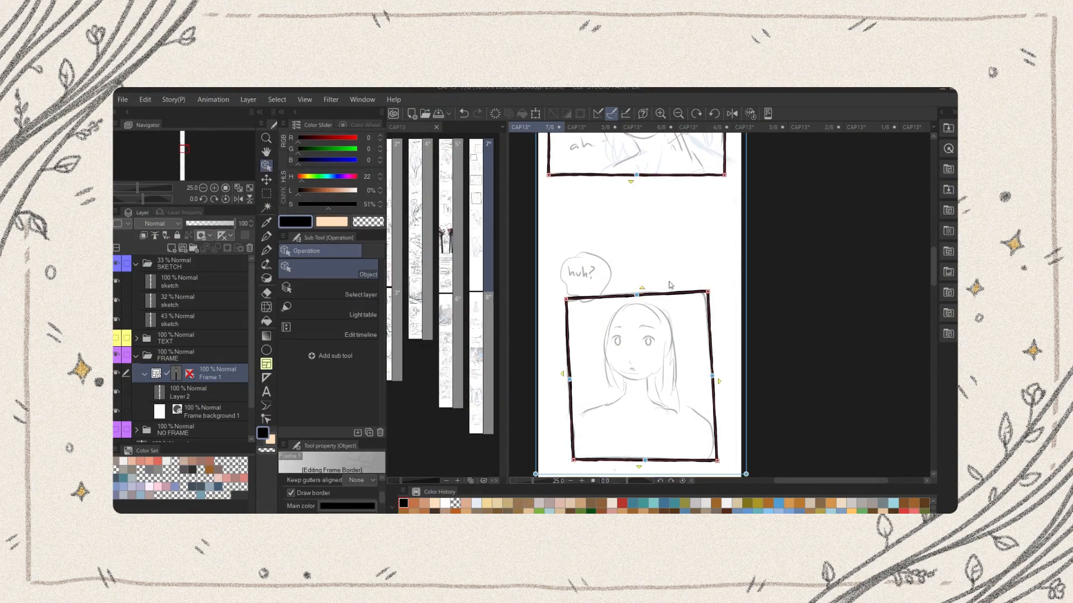
{"action": "left_click_drag", "start_coordinate": [708, 292], "coordinate": [721, 300]}
{"action": "left_click_drag", "start_coordinate": [645, 300], "coordinate": [650, 288]}
{"action": "left_click_drag", "start_coordinate": [573, 460], "coordinate": [566, 462]}
{"action": "left_click_drag", "start_coordinate": [718, 462], "coordinate": [721, 463]}
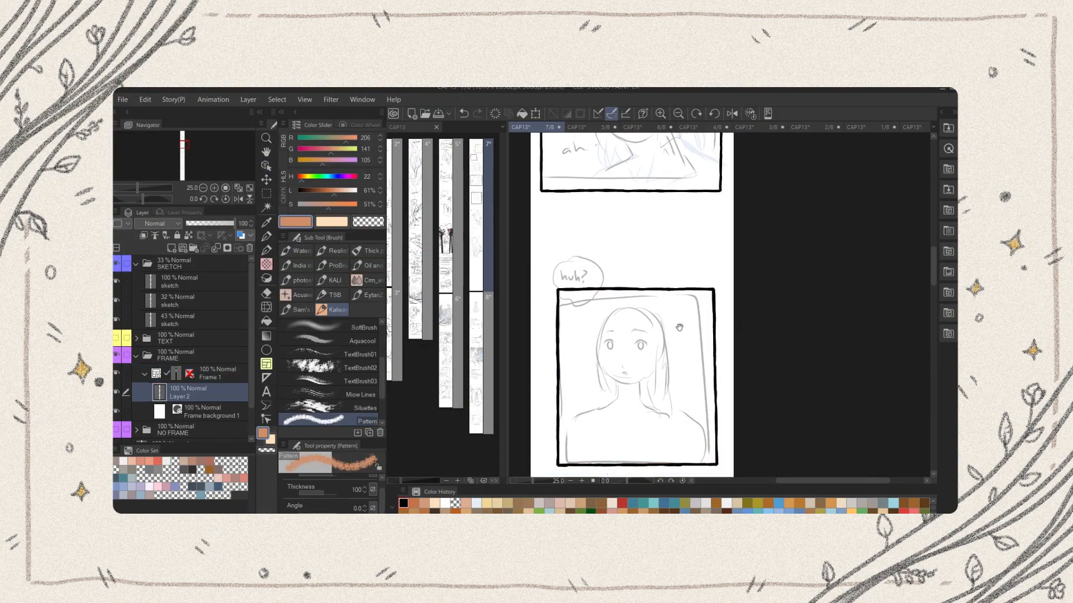
Try painting orange shading with the Pattern brush inside the frames on Layer 2, and undo the strokes
{"action": "left_click_drag", "start_coordinate": [680, 328], "coordinate": [718, 311]}
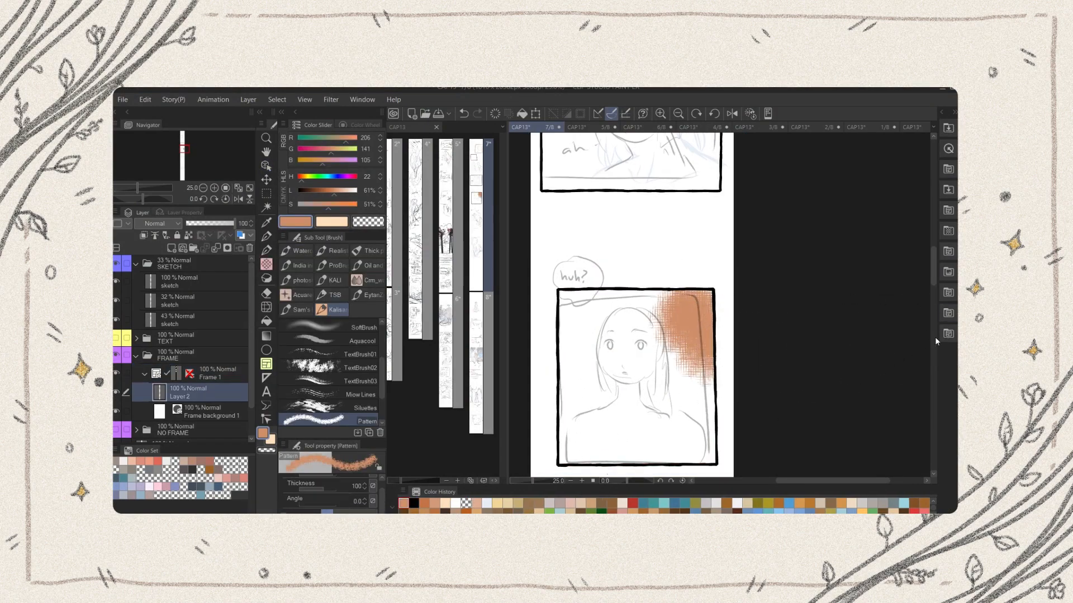
{"action": "key", "text": "ctrl+z"}
{"action": "left_click_drag", "start_coordinate": [936, 274], "coordinate": [937, 204]}
{"action": "mouse_move", "coordinate": [630, 321]}
{"action": "left_mouse_down"}
{"action": "mouse_move", "coordinate": [594, 288]}
{"action": "mouse_move", "coordinate": [620, 324]}
{"action": "left_mouse_up"}
{"action": "left_click_drag", "start_coordinate": [748, 273], "coordinate": [735, 356]}
{"action": "left_click_drag", "start_coordinate": [647, 344], "coordinate": [603, 281]}
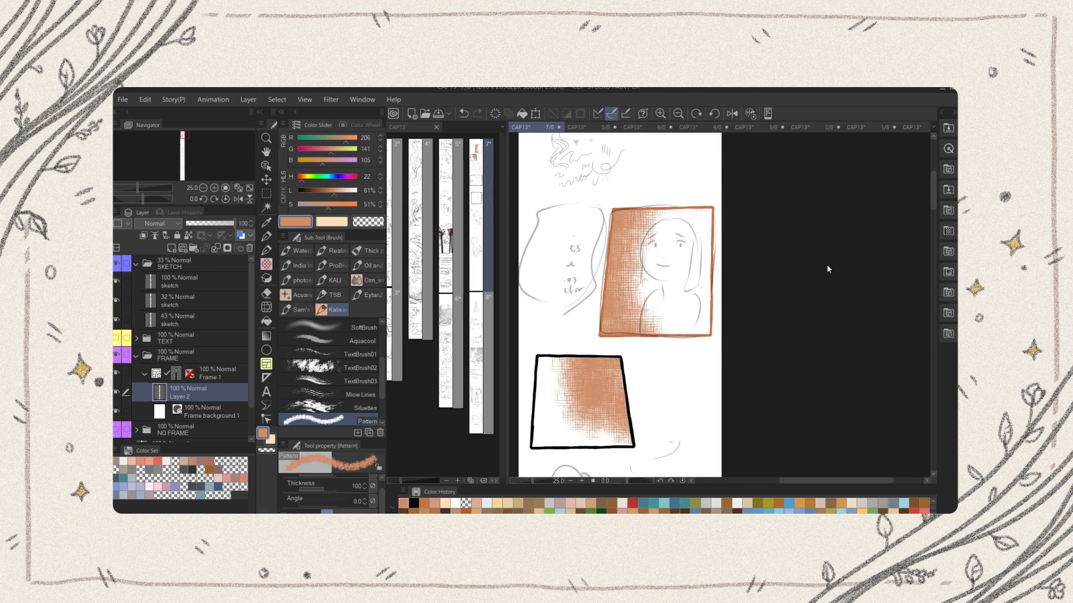
{"action": "key", "text": "ctrl+z"}
{"action": "key", "text": "ctrl+z"}
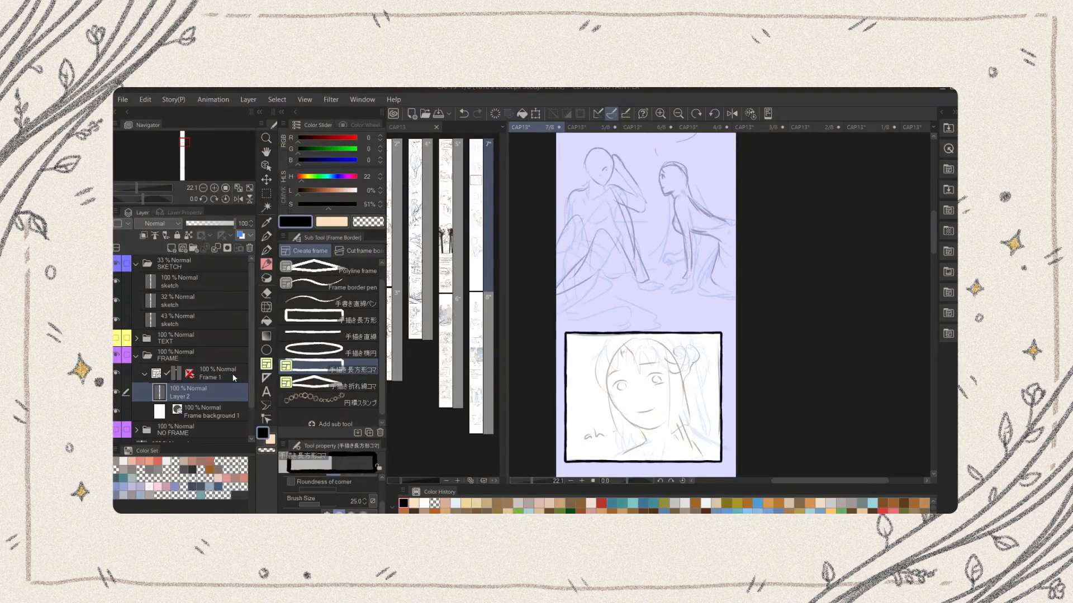
Turn off the mask area display for the Frame 1 layer
{"action": "left_click", "coordinate": [234, 379]}
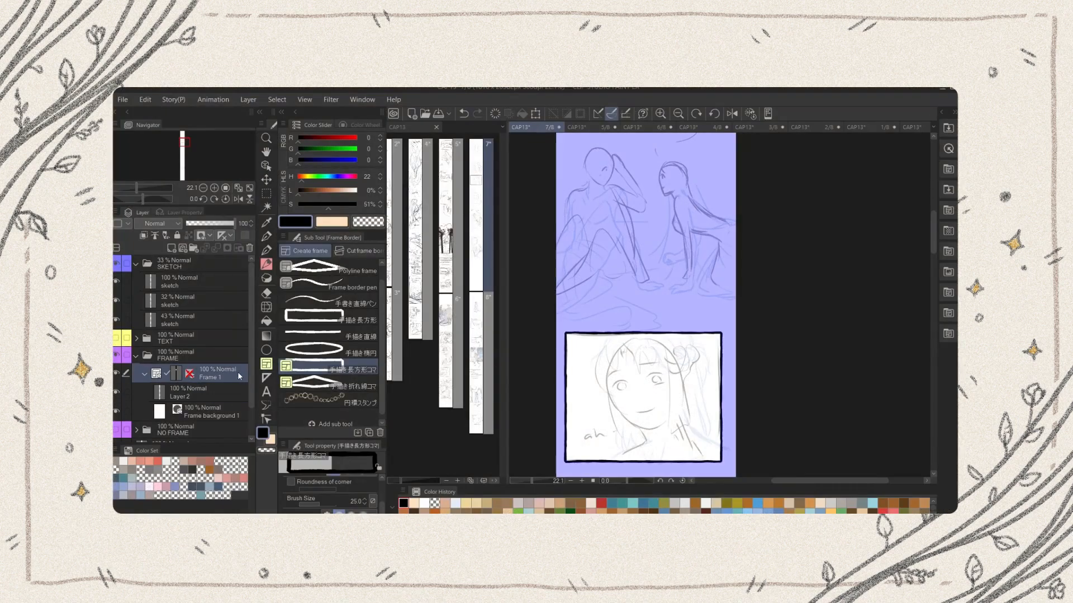
{"action": "left_click", "coordinate": [211, 236]}
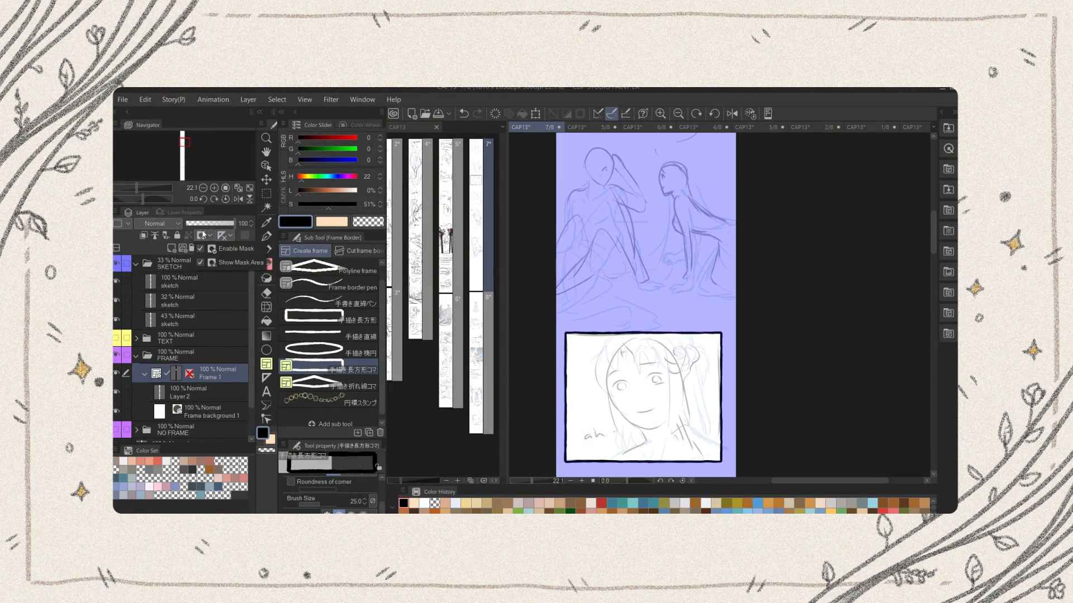
{"action": "left_click", "coordinate": [246, 262]}
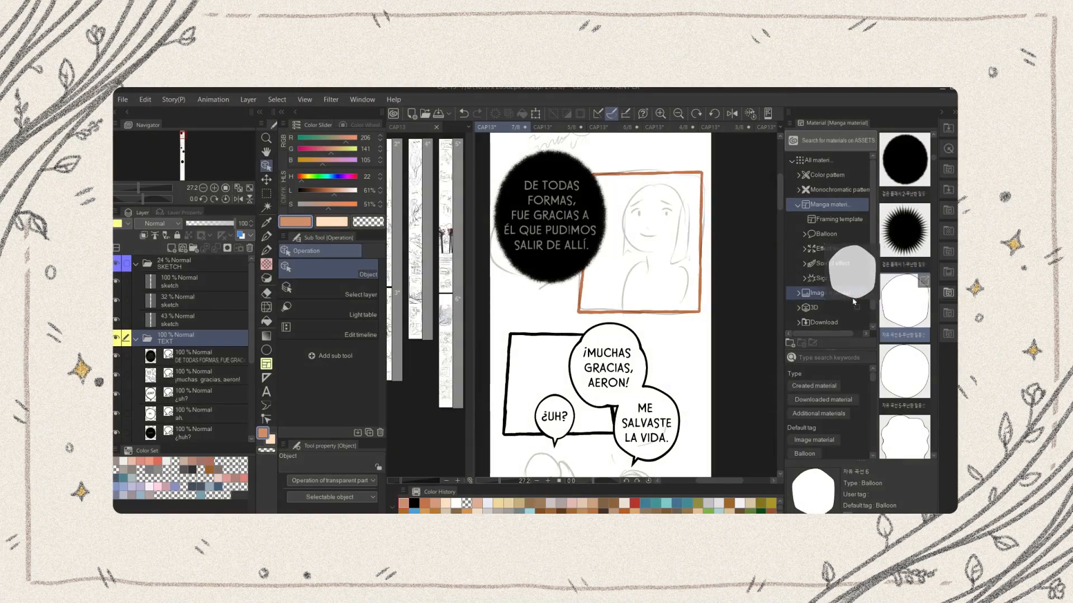
Place a round balloon from the manga materials on the page at reduced size and set its outline brush size to 21.5
{"action": "left_click_drag", "start_coordinate": [853, 301], "coordinate": [622, 283]}
{"action": "left_click_drag", "start_coordinate": [689, 197], "coordinate": [626, 262]}
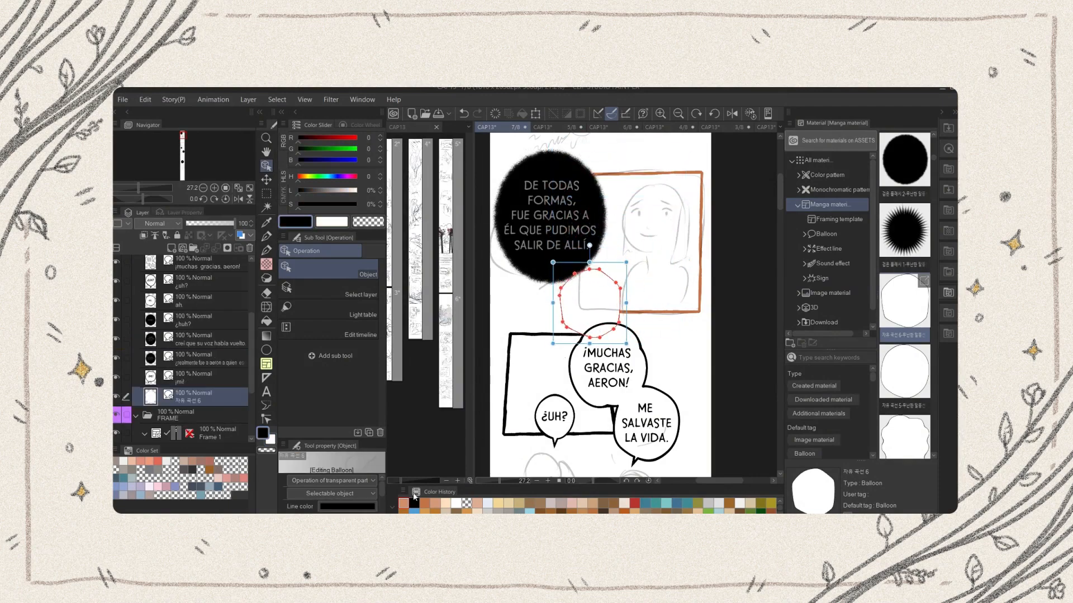
{"action": "left_click_drag", "start_coordinate": [321, 482], "coordinate": [320, 478]}
Reposition the new balloon near the orange-framed portrait and activate the Text tool
{"action": "mouse_move", "coordinate": [595, 303]}
{"action": "left_mouse_down"}
{"action": "mouse_move", "coordinate": [633, 184]}
{"action": "mouse_move", "coordinate": [628, 164]}
{"action": "left_mouse_up"}
{"action": "left_click_drag", "start_coordinate": [779, 197], "coordinate": [779, 190]}
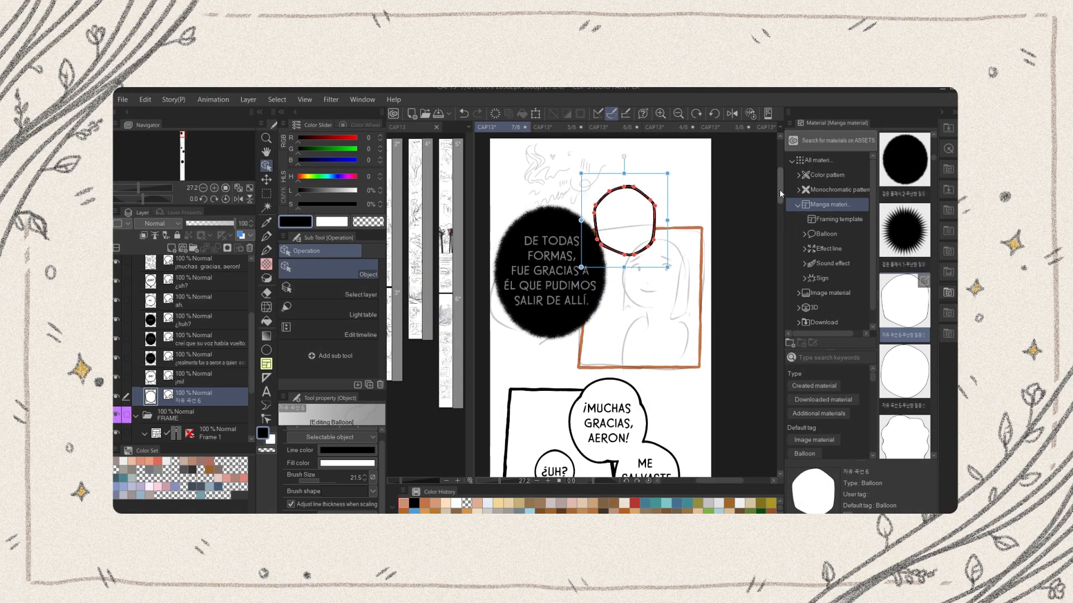
{"action": "scroll", "coordinate": [711, 202], "scroll_direction": "up", "scroll_amount": 1}
{"action": "mouse_move", "coordinate": [623, 228]}
{"action": "left_mouse_down"}
{"action": "mouse_move", "coordinate": [623, 214]}
{"action": "mouse_move", "coordinate": [618, 266]}
{"action": "left_mouse_up"}
{"action": "key", "text": "t"}
{"action": "left_click", "coordinate": [267, 390]}
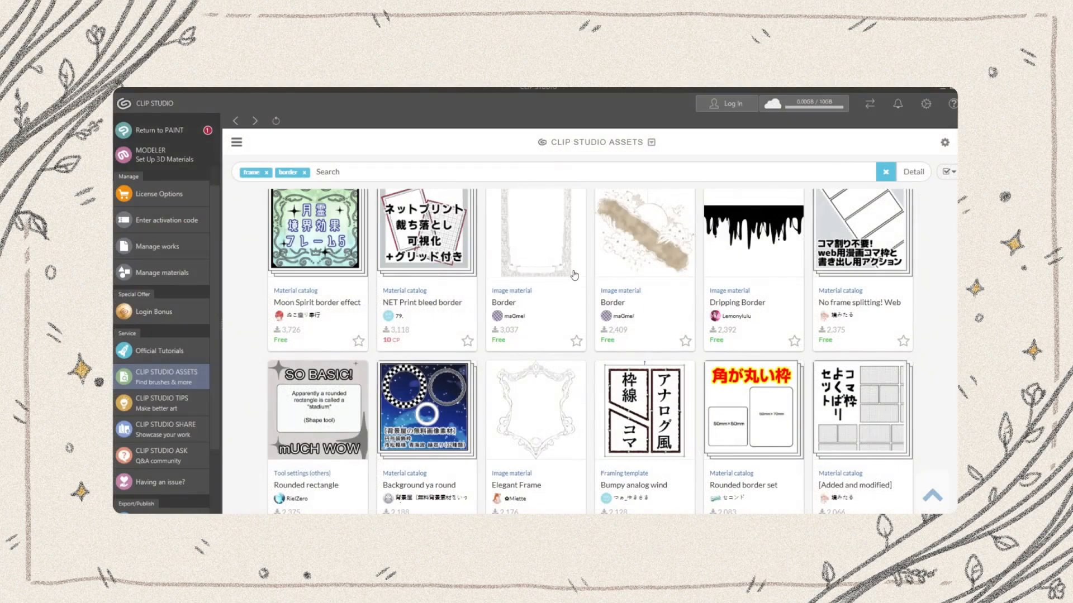
Switch to Clip Studio Assets and browse the materials tagged frame and border
{"action": "scroll", "coordinate": [575, 275], "scroll_direction": "down", "scroll_amount": 3}
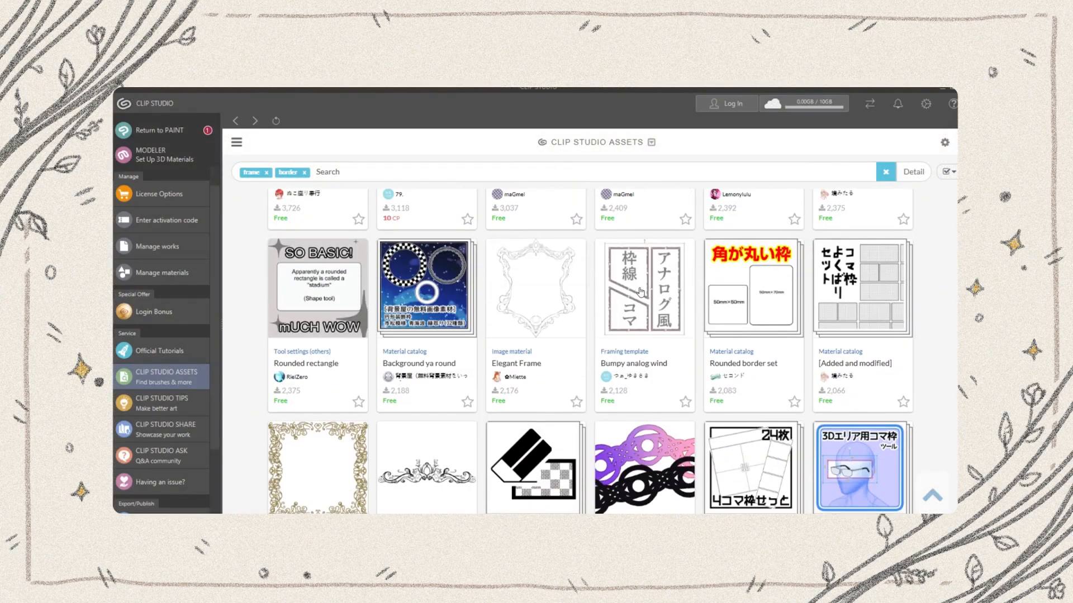
{"action": "scroll", "coordinate": [859, 328], "scroll_direction": "down", "scroll_amount": 2}
{"action": "scroll", "coordinate": [858, 329], "scroll_direction": "down", "scroll_amount": 10}
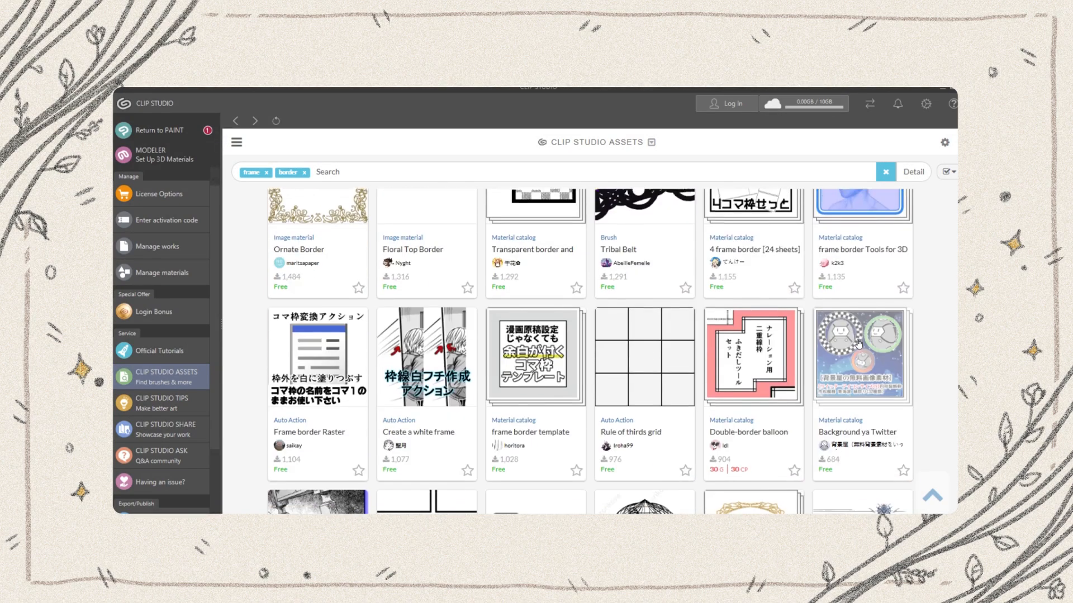